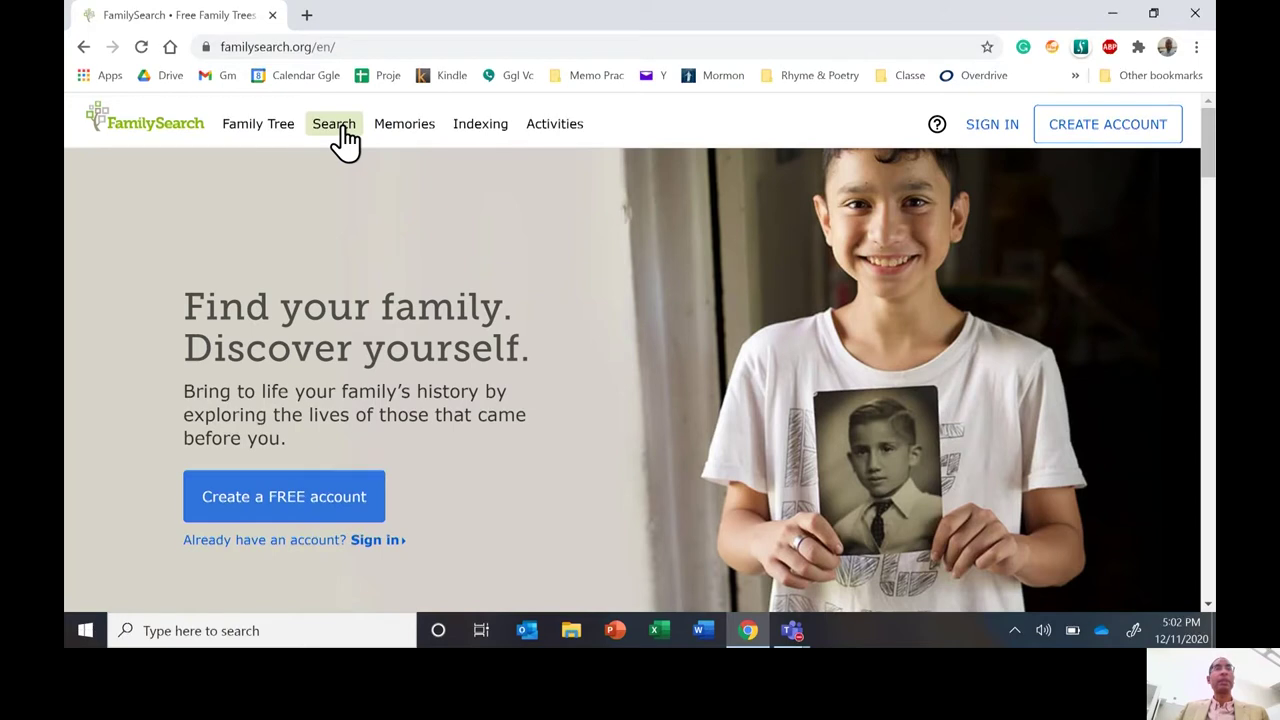
Browse the search categories list, then return to the FamilySearch home page.
left_click(340, 132)
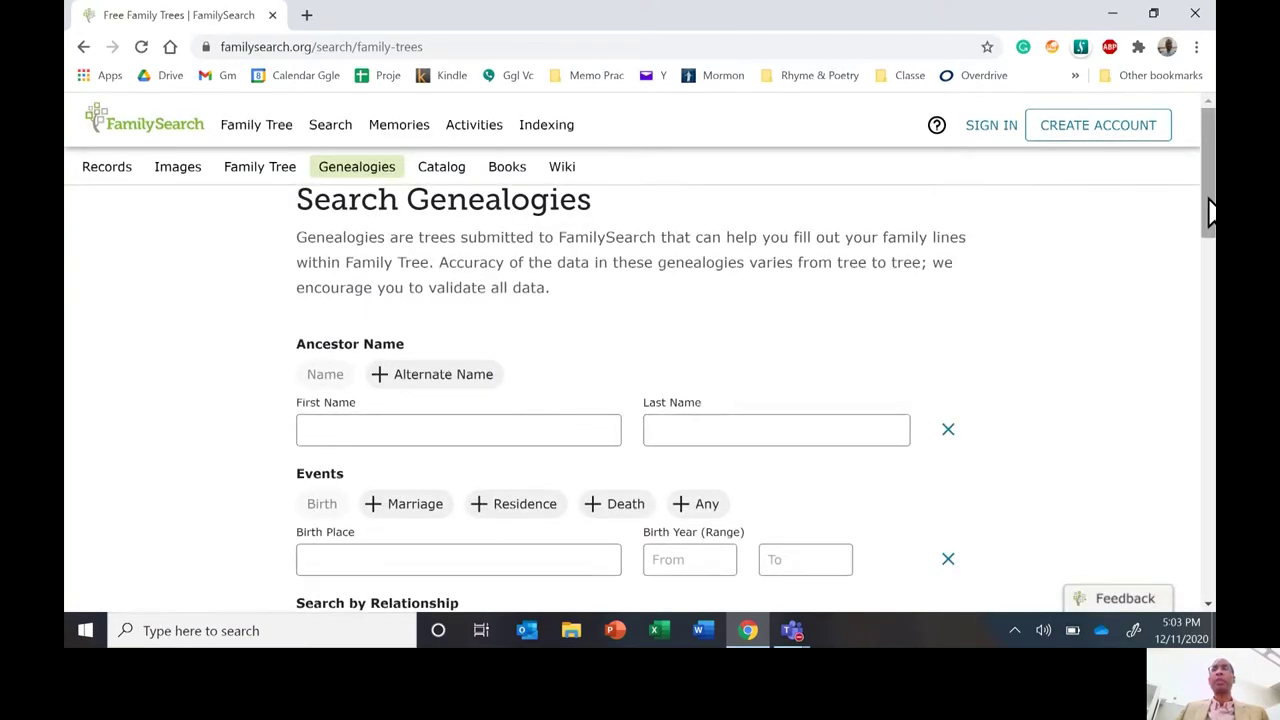
left_click_drag(1208, 209, 1210, 228)
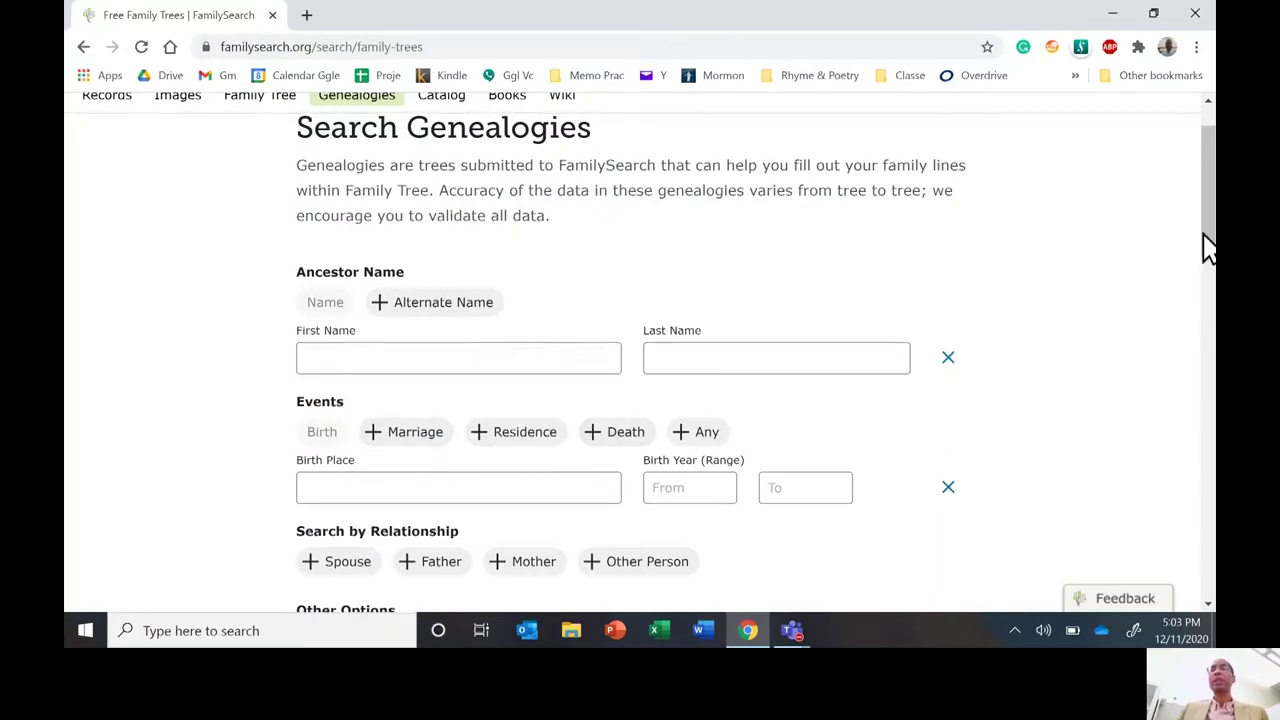
scroll(1208, 285, "down", 1)
left_click_drag(1208, 285, 1200, 329)
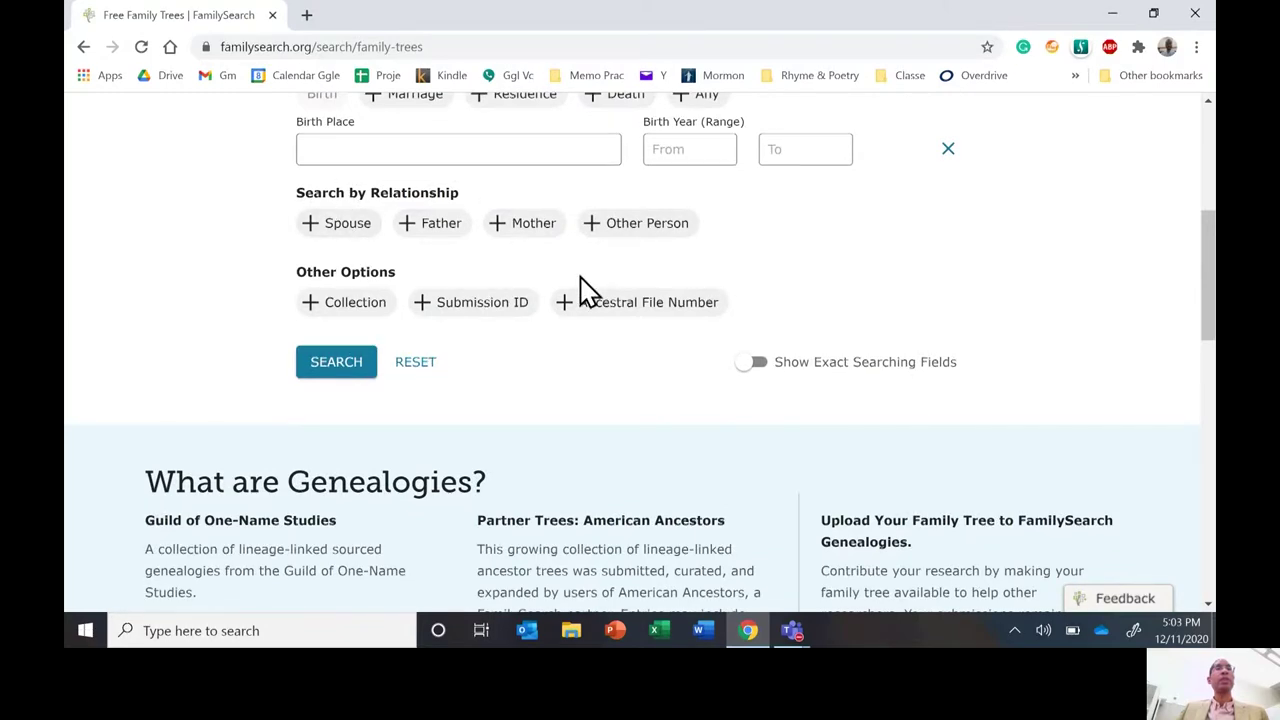
left_click_drag(1213, 297, 1210, 180)
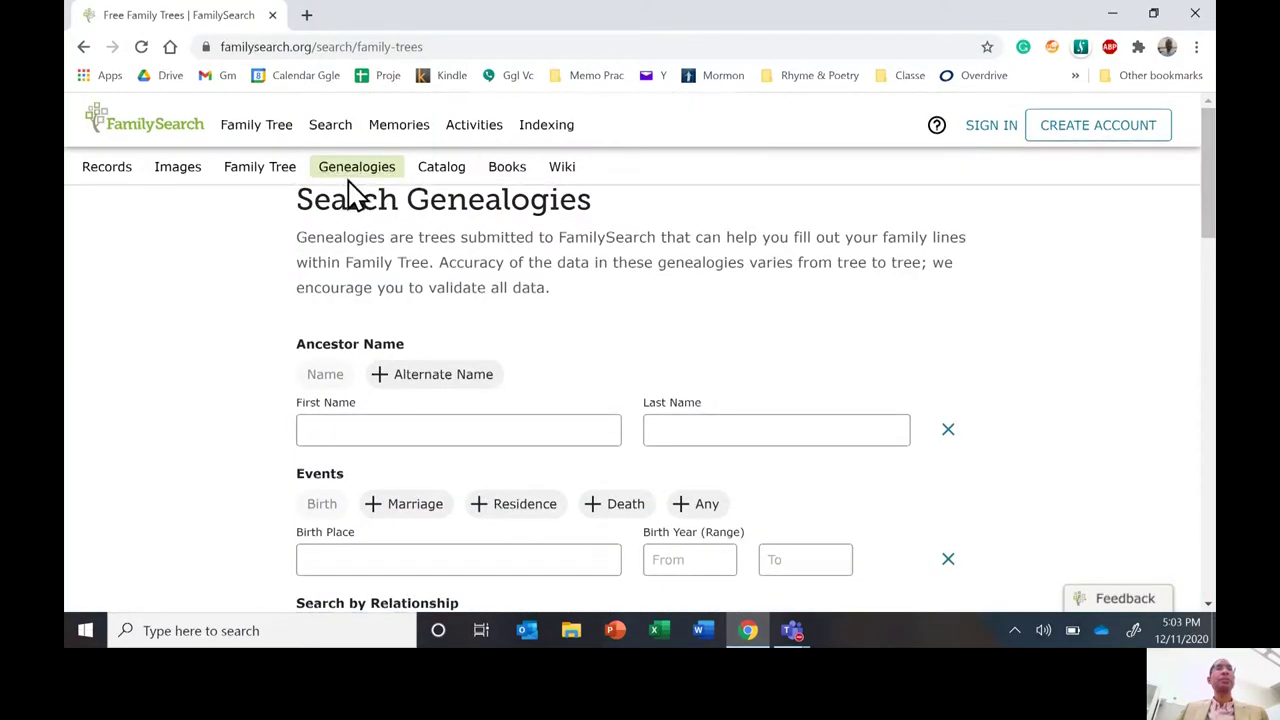
left_click(173, 138)
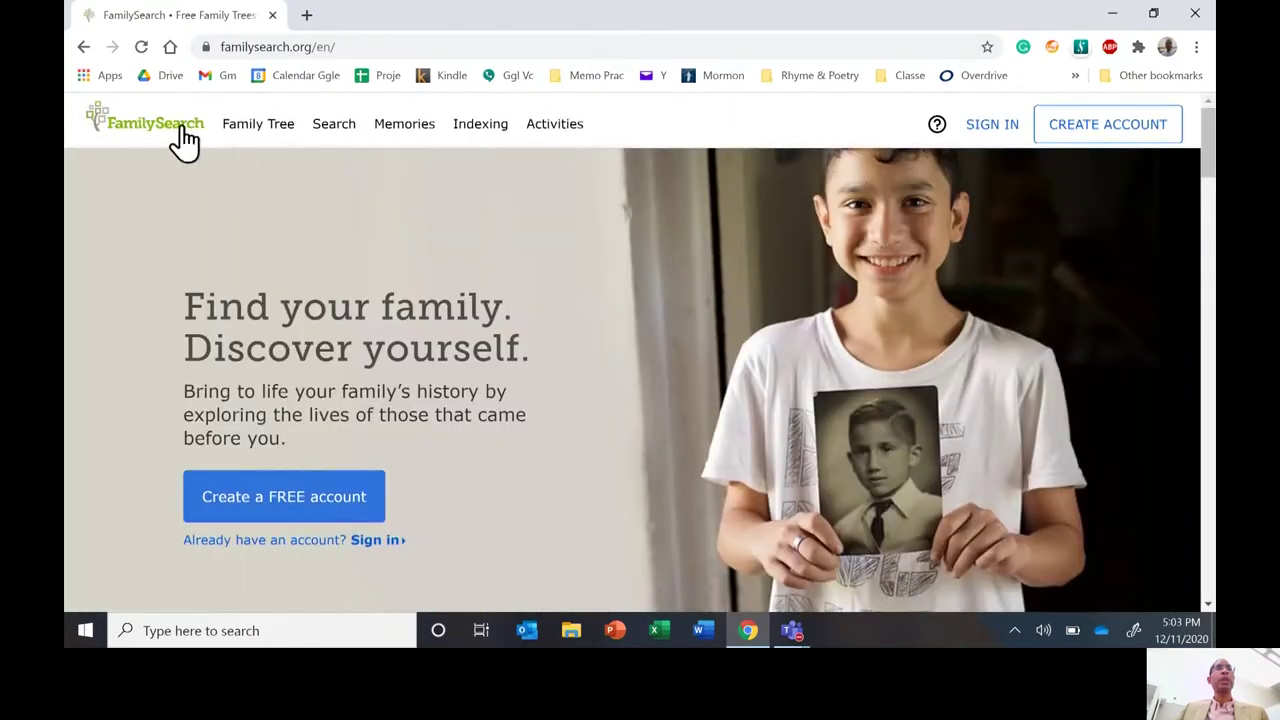
Go to the Genealogies search form and add a Collection filter.
left_click(326, 136)
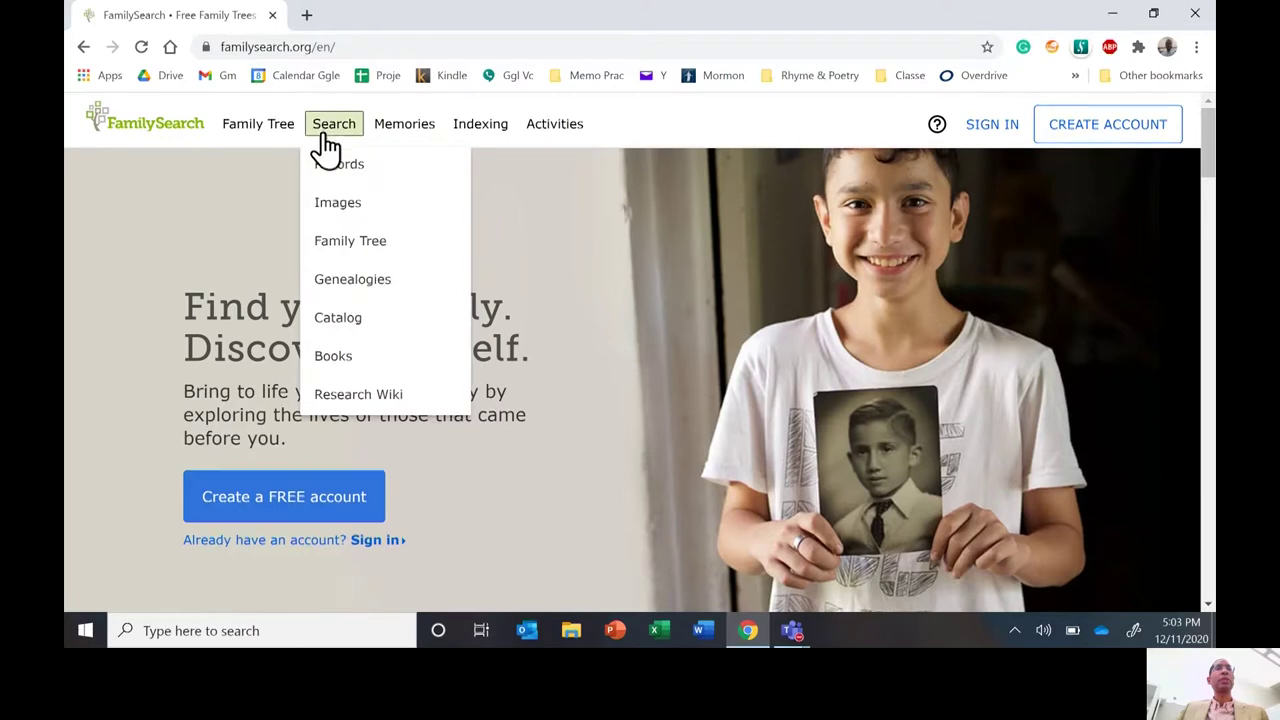
left_click(346, 283)
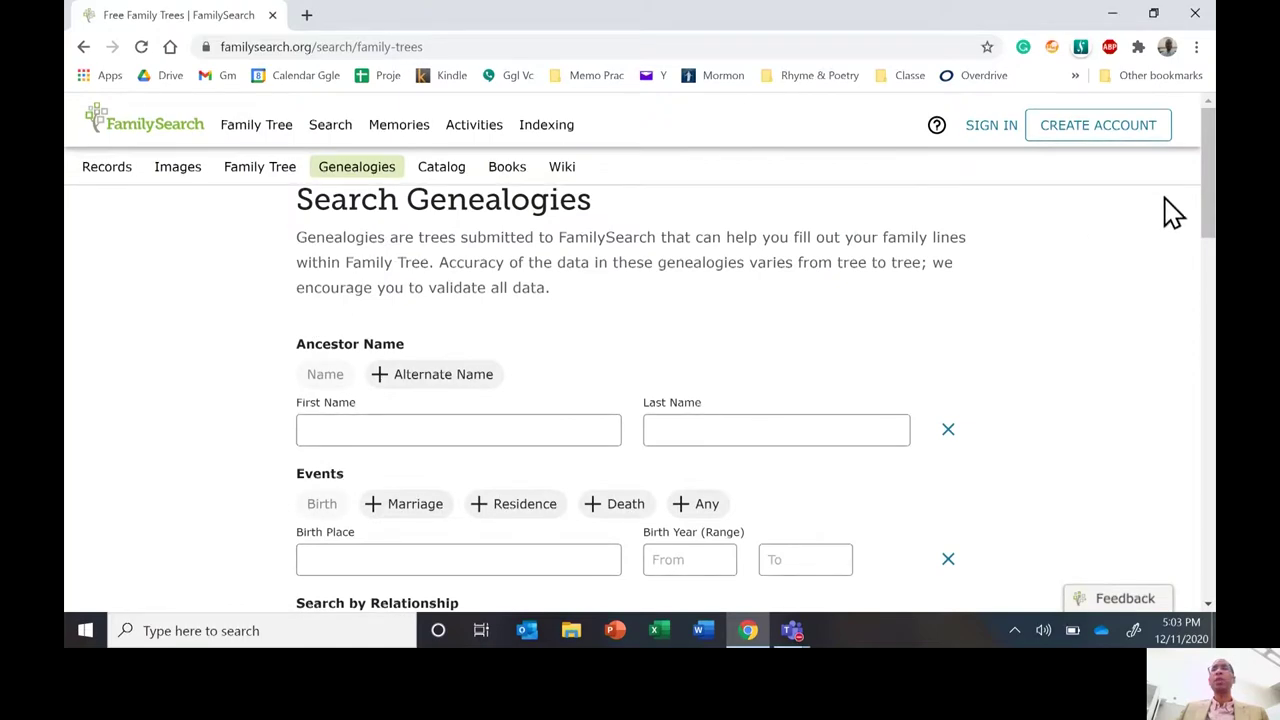
left_click_drag(1208, 213, 1203, 286)
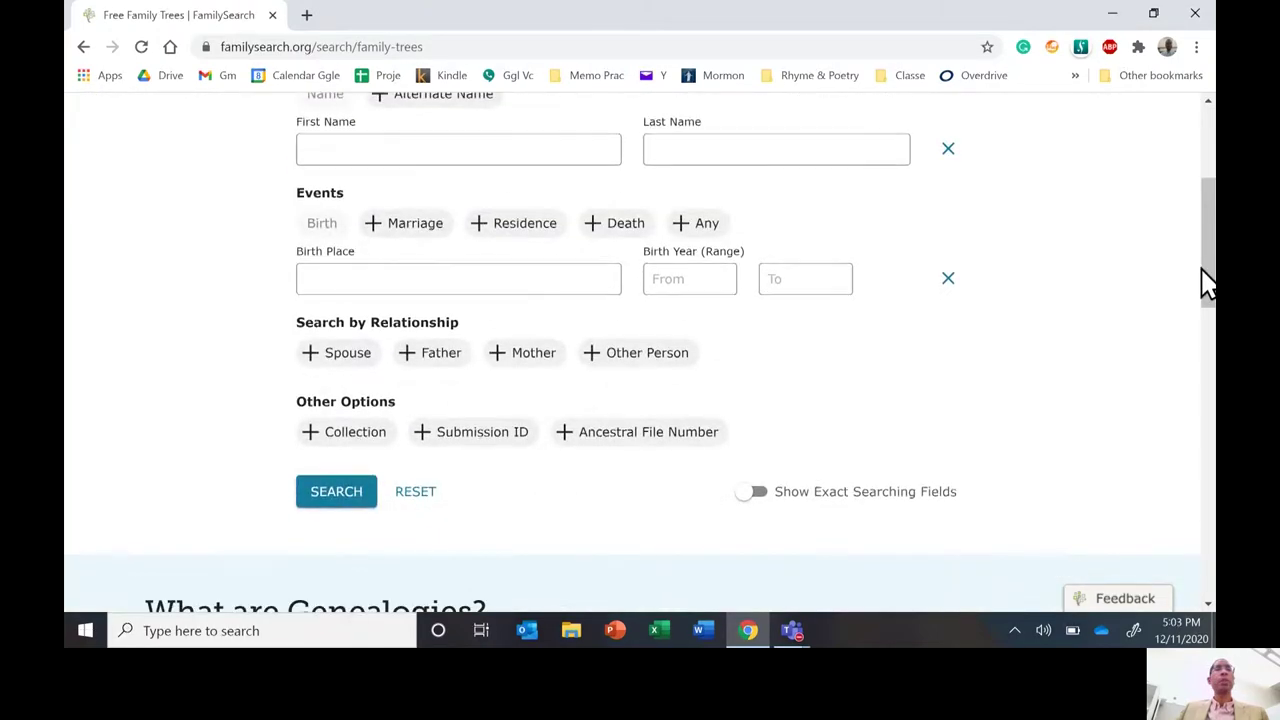
left_click(355, 432)
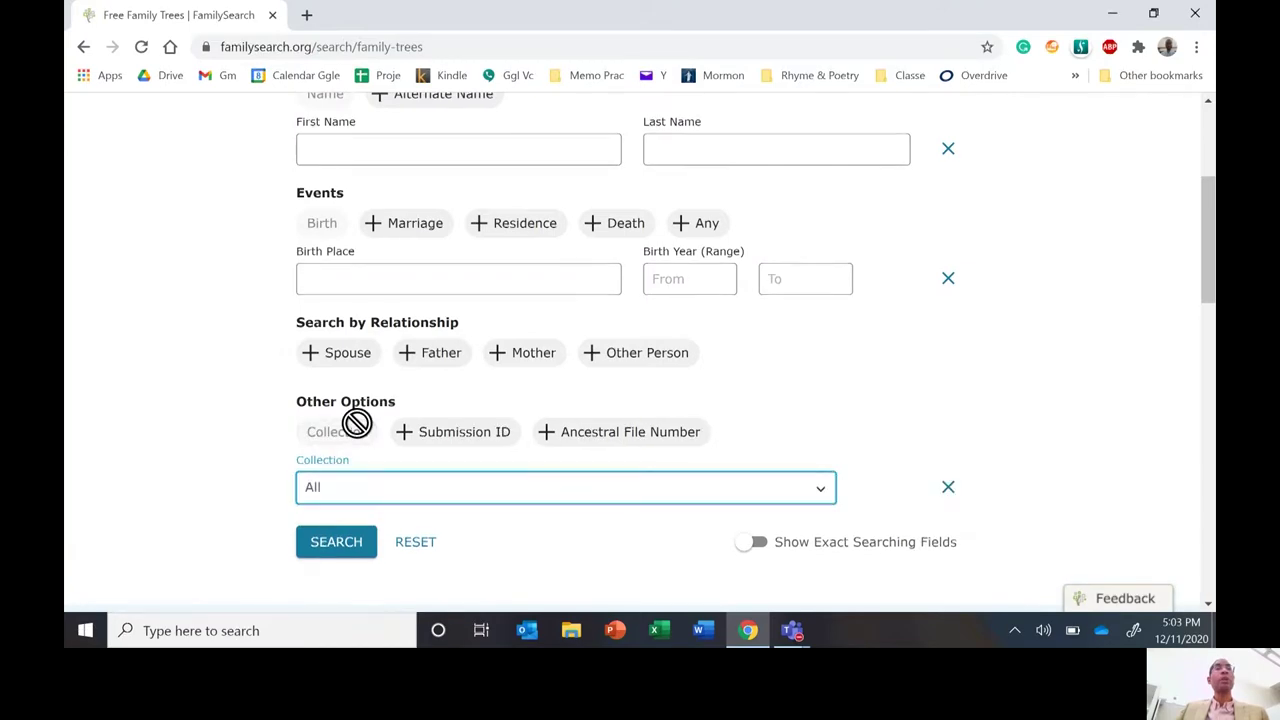
Set the Collection to Oral Genealogies and run the genealogies search.
left_click(373, 497)
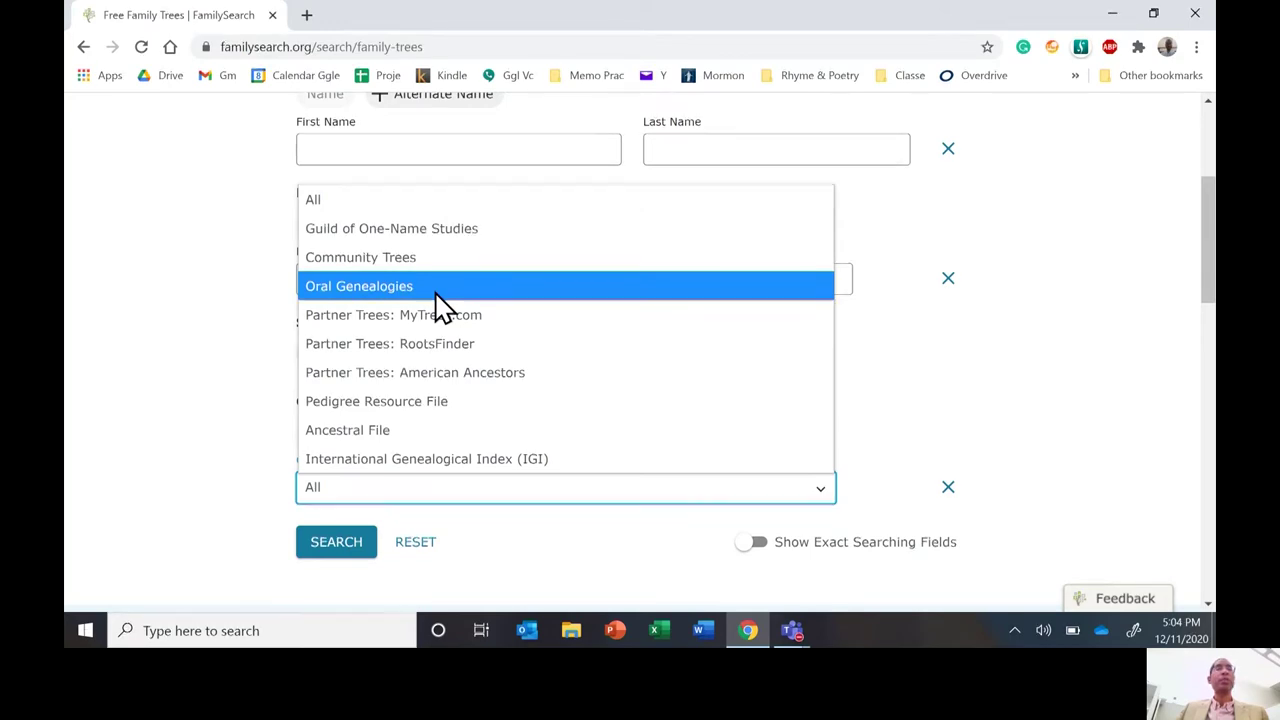
left_click(436, 290)
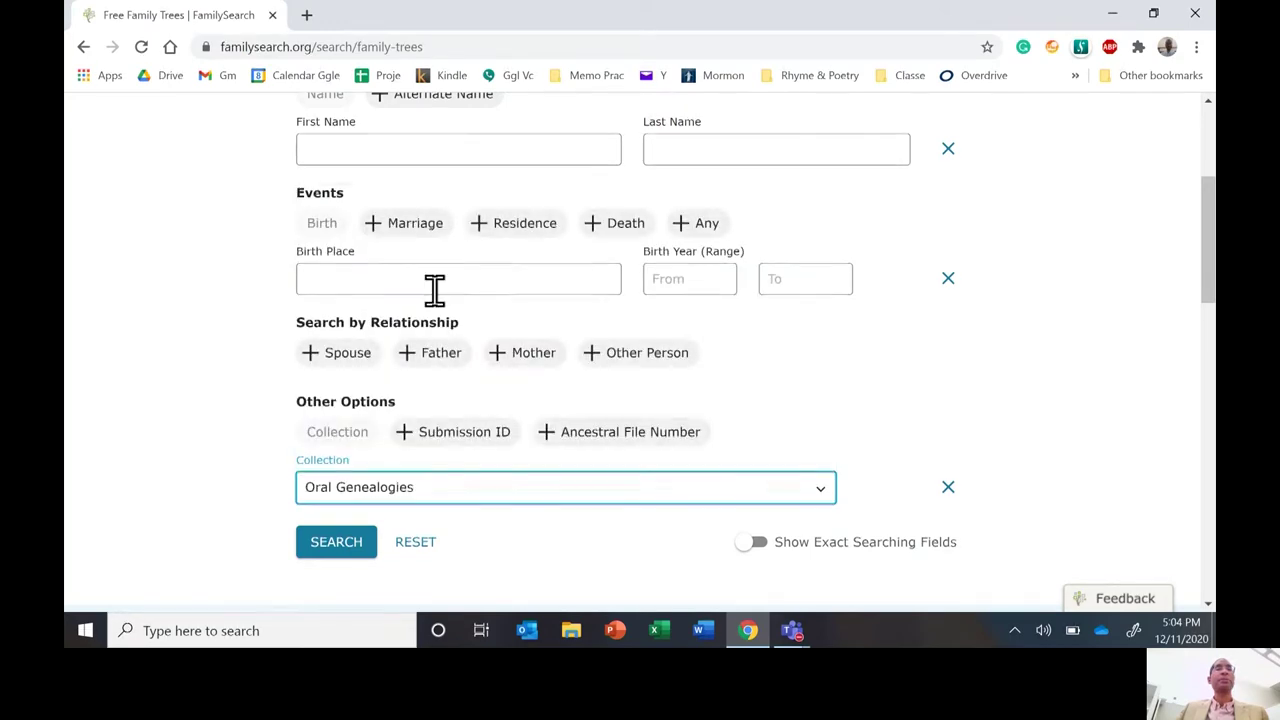
left_click(337, 545)
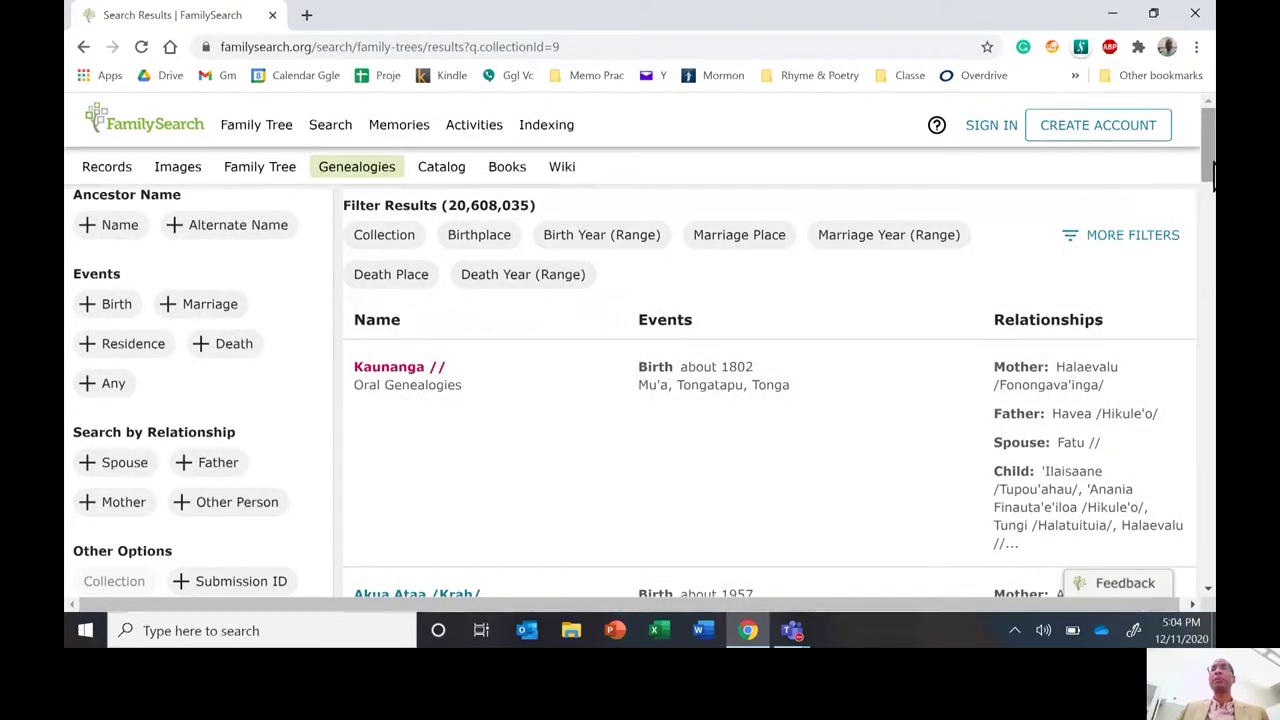
Scroll through the 20,608,035 Oral Genealogies results, many born in Ghana.
mouse_move(1213, 172)
left_mouse_down()
mouse_move(1213, 272)
mouse_move(1213, 171)
left_mouse_up()
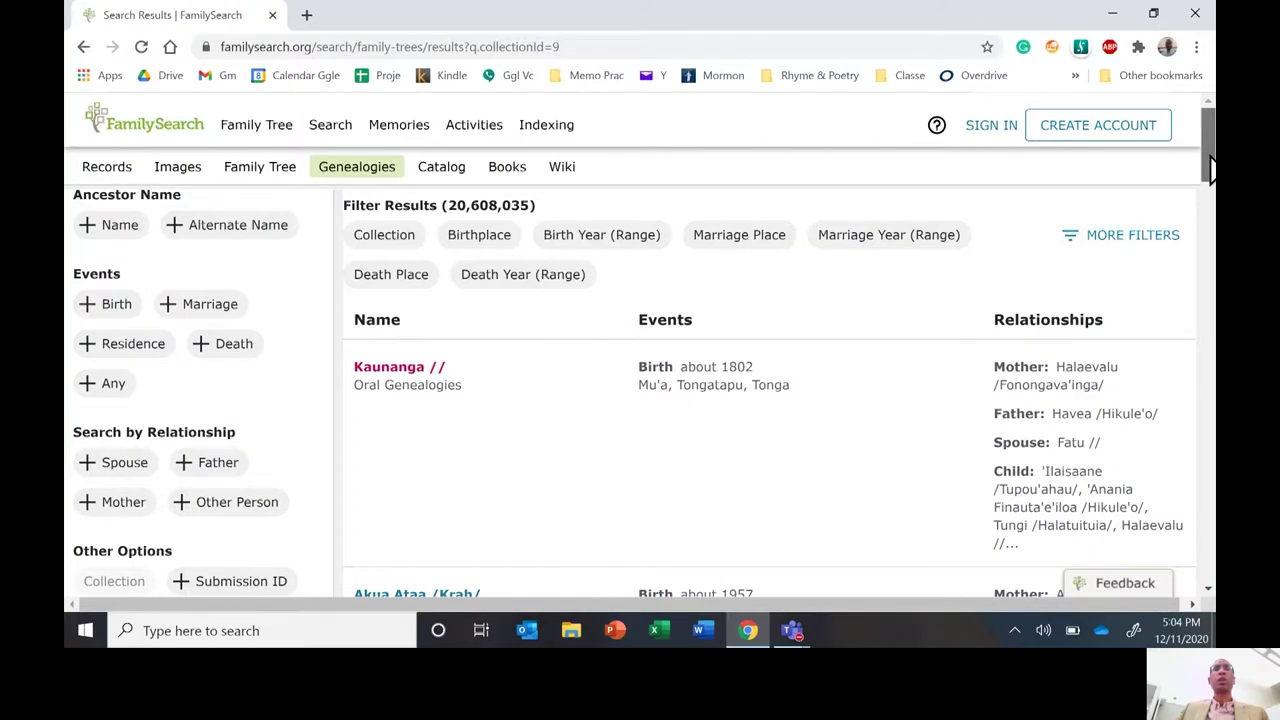
left_click_drag(1205, 168, 1189, 229)
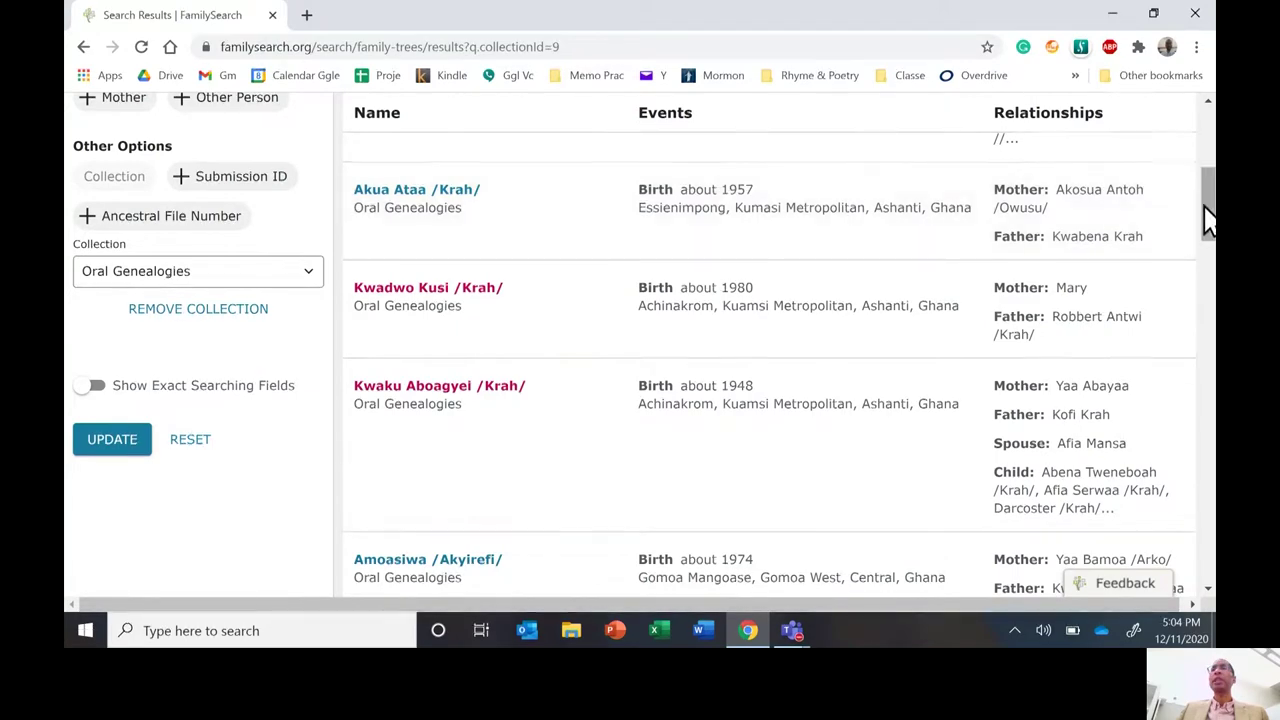
left_click_drag(1210, 218, 1213, 172)
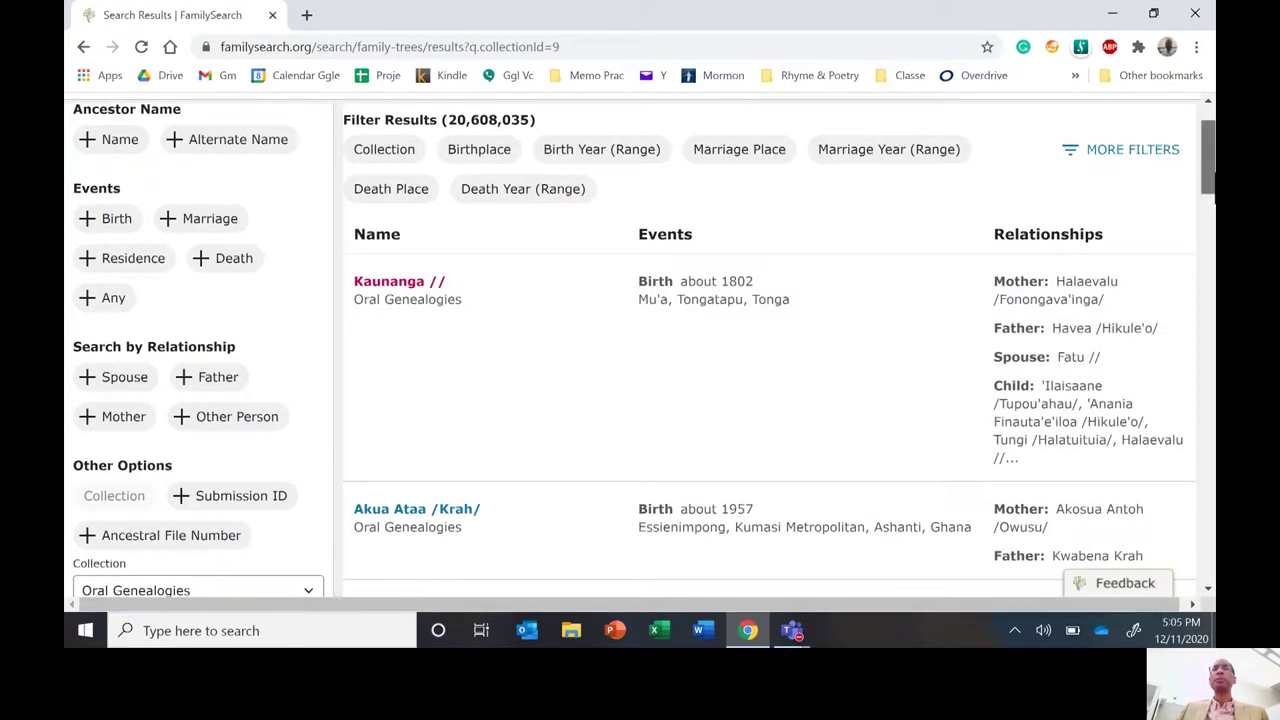
scroll(1206, 206, "down", 3)
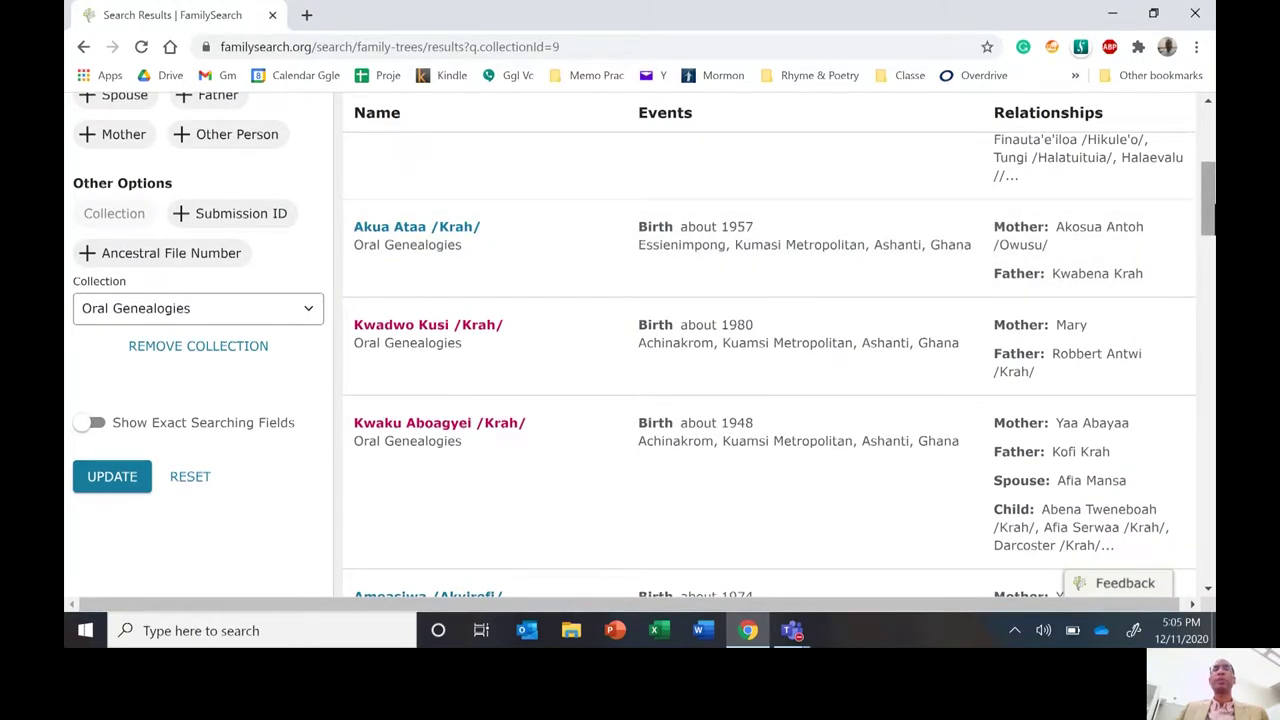
left_click_drag(1208, 218, 1208, 268)
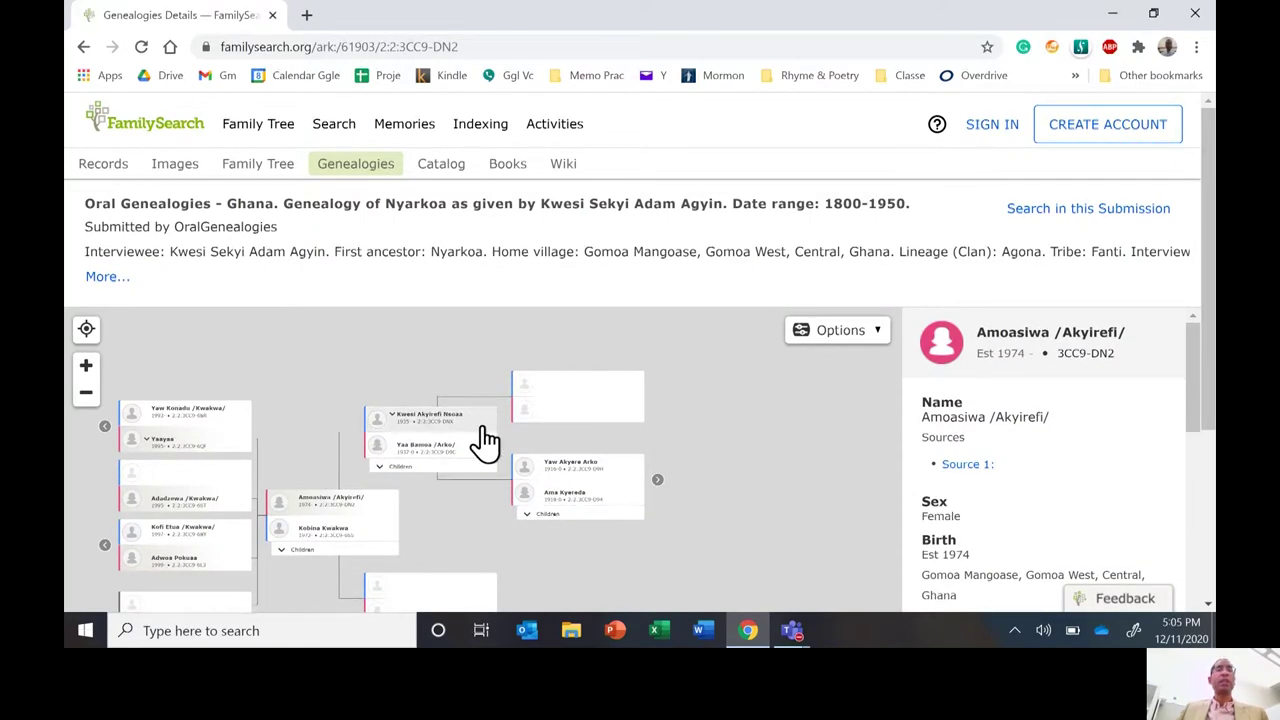
Zoom the page in one step, pan the tree chart, then return to 100%.
key("ctrl+plus")
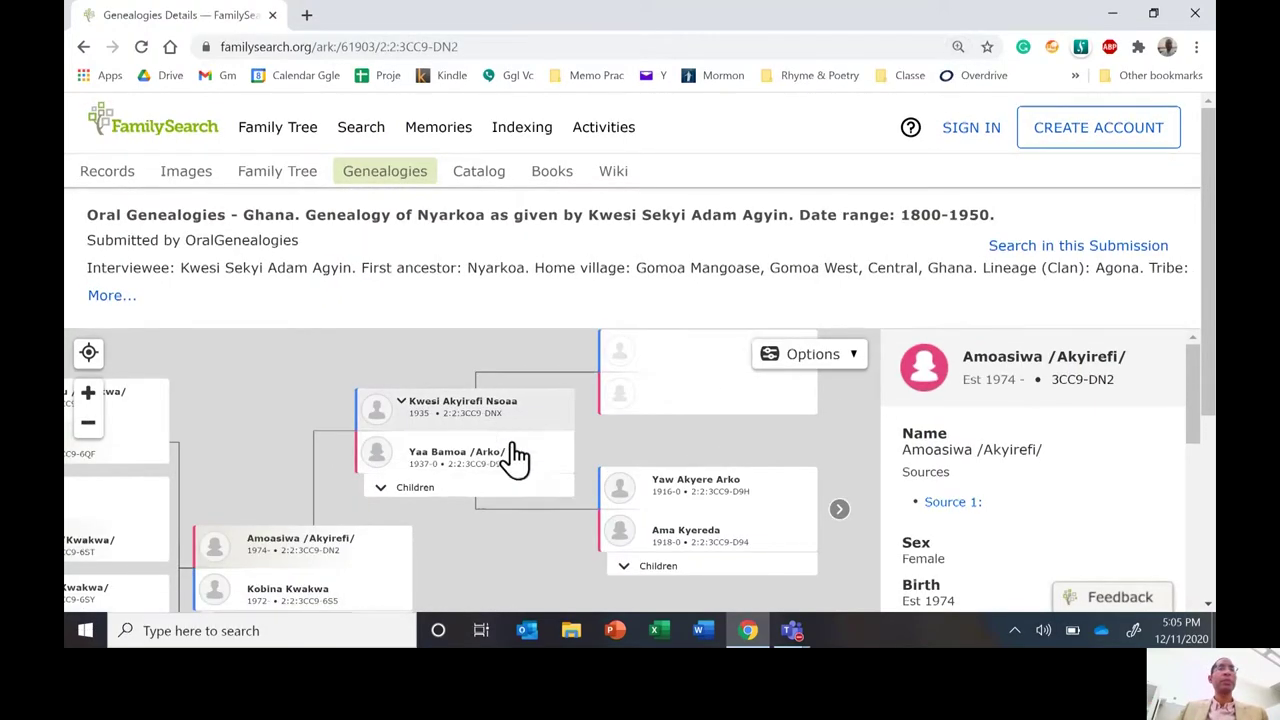
left_click_drag(471, 554, 688, 523)
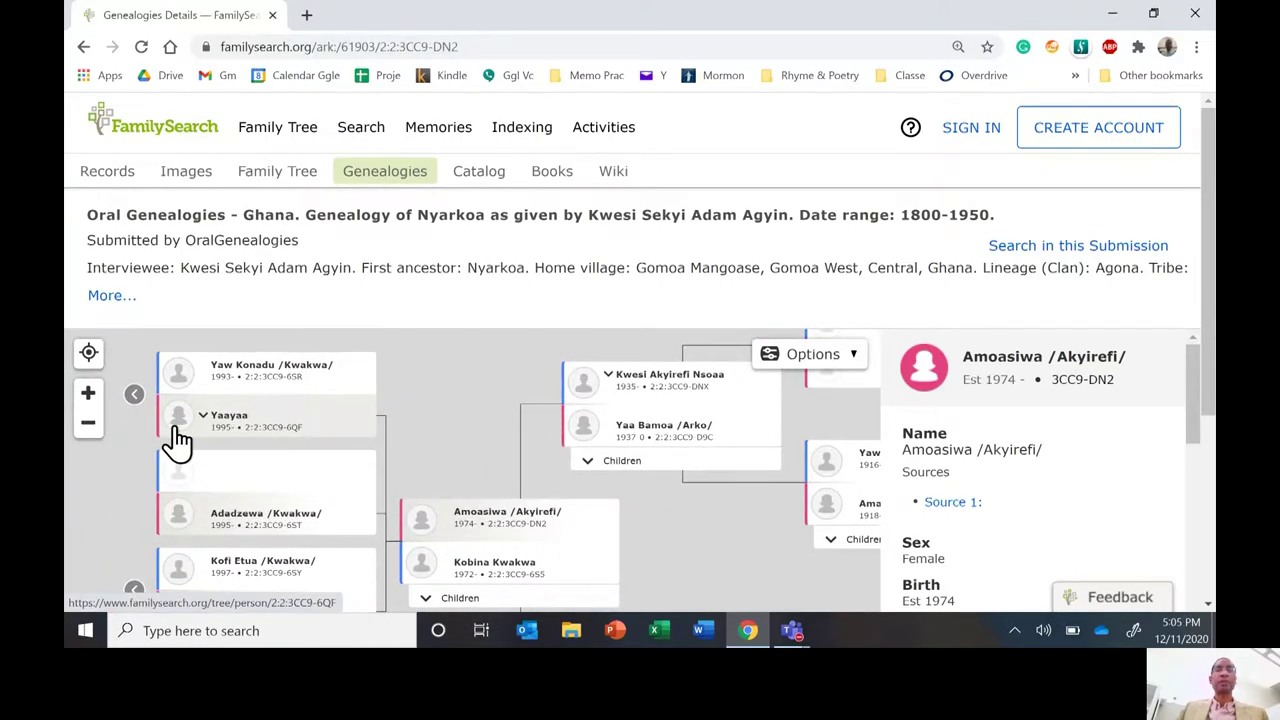
key("ctrl+minus")
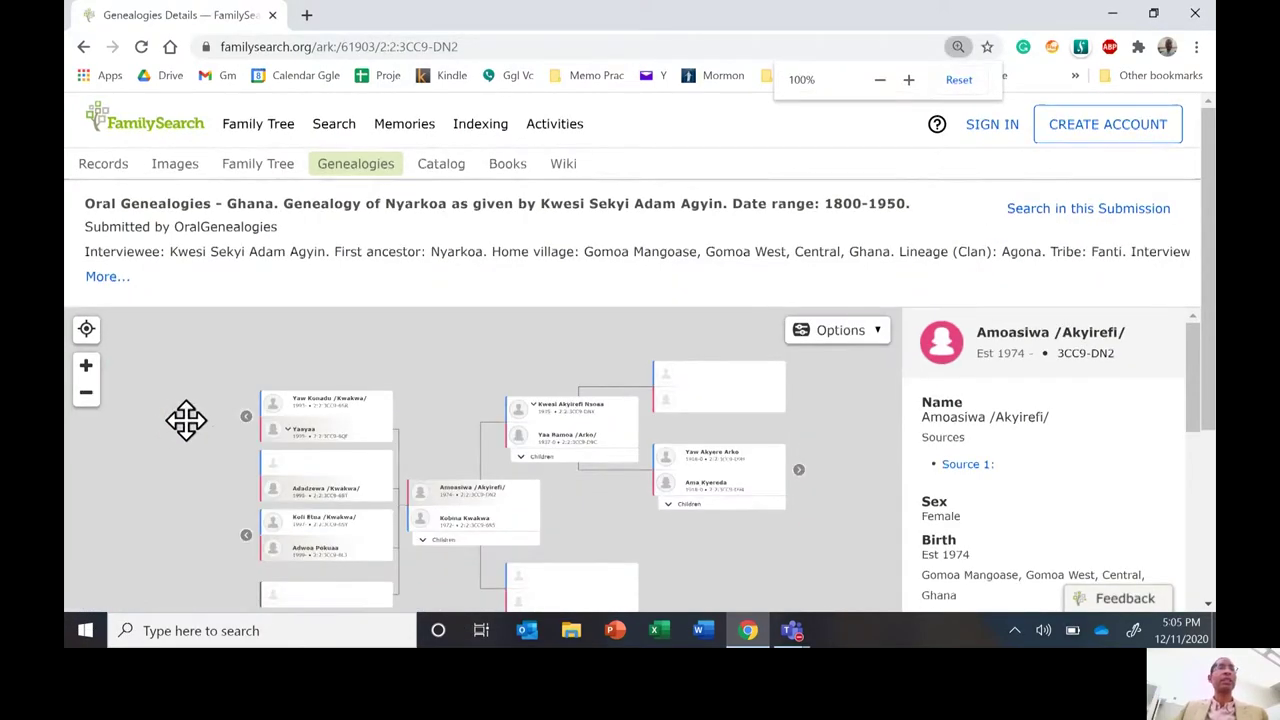
Enlarge the family tree chart and pan it to show the focus person and left cards.
left_click(85, 366)
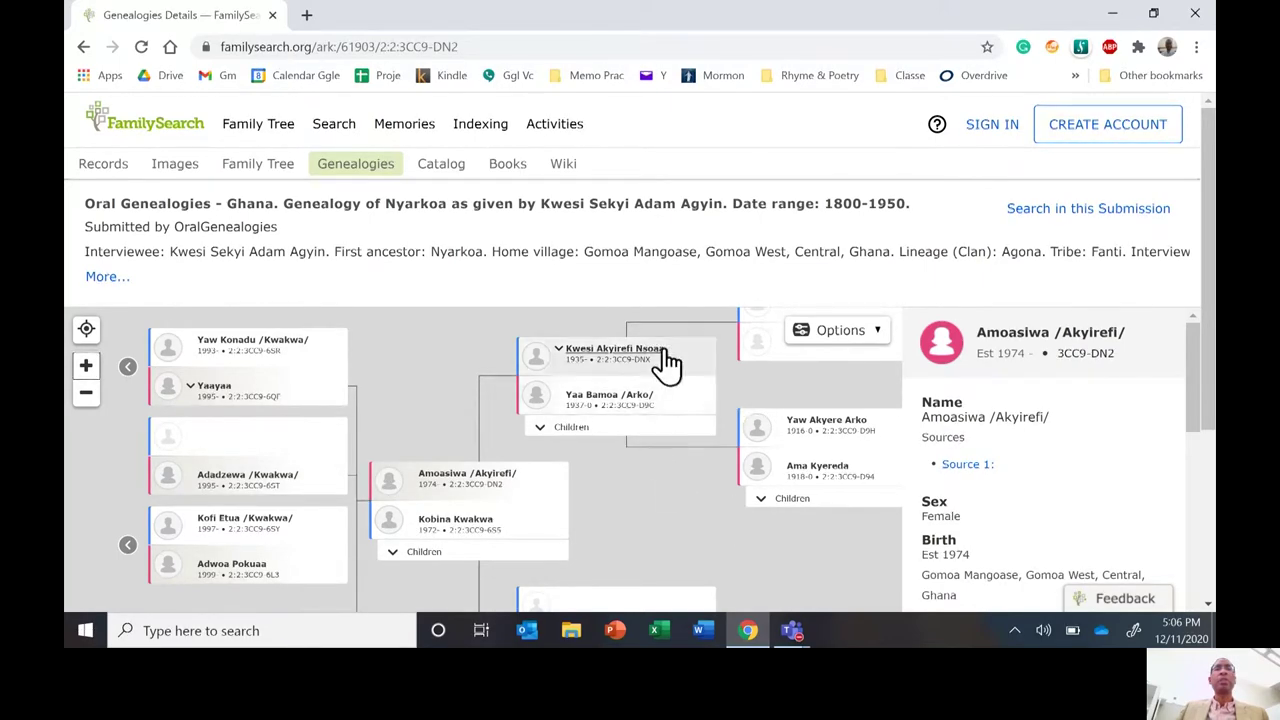
left_click_drag(657, 528, 549, 503)
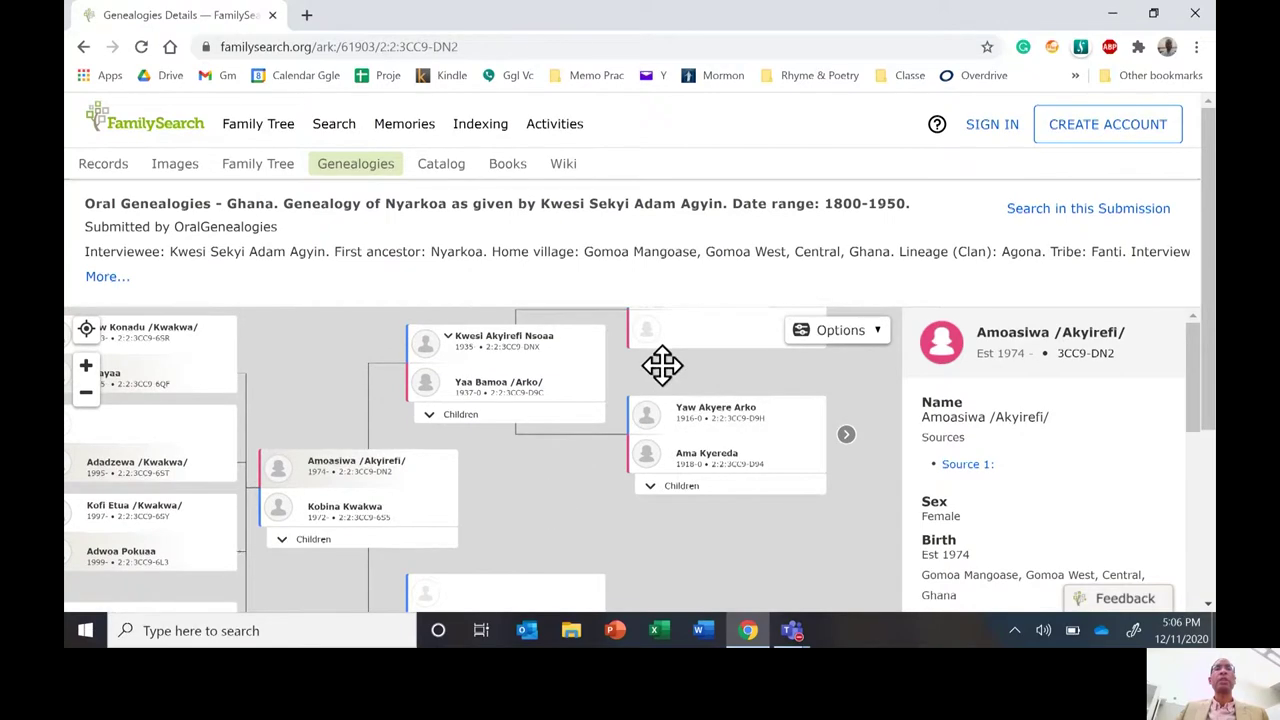
left_click_drag(660, 366, 514, 426)
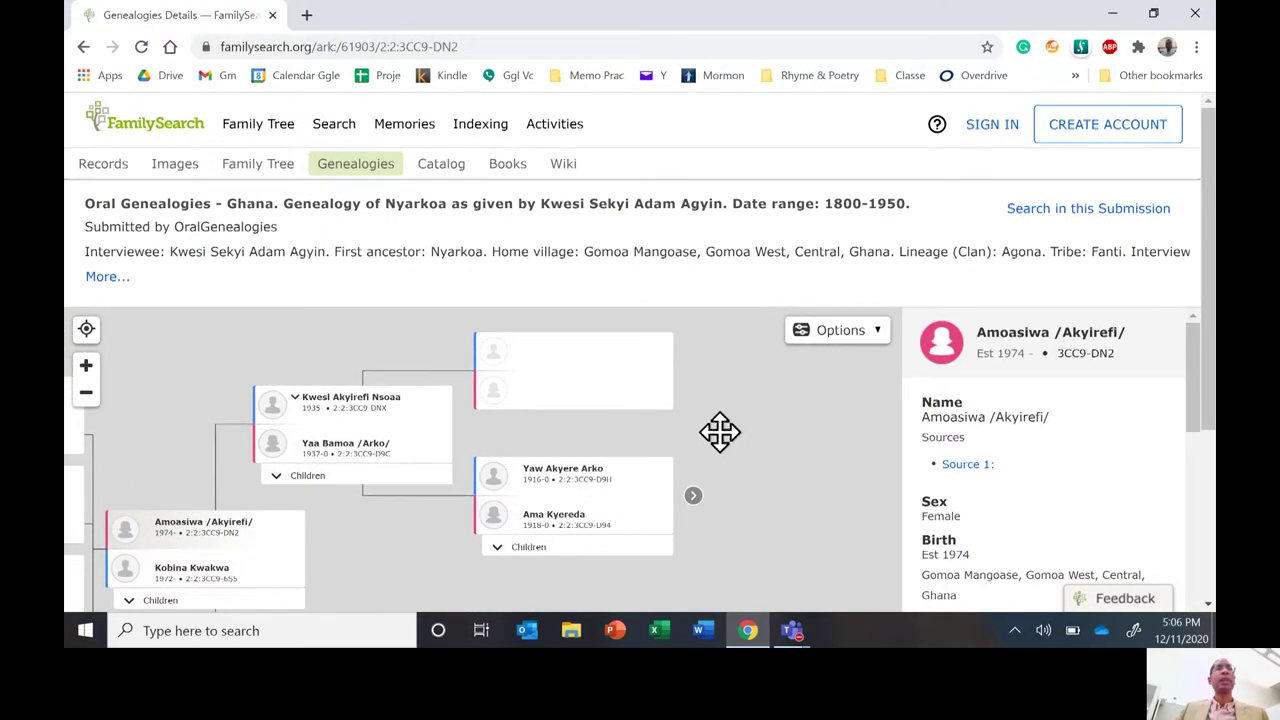
left_click_drag(720, 432, 891, 414)
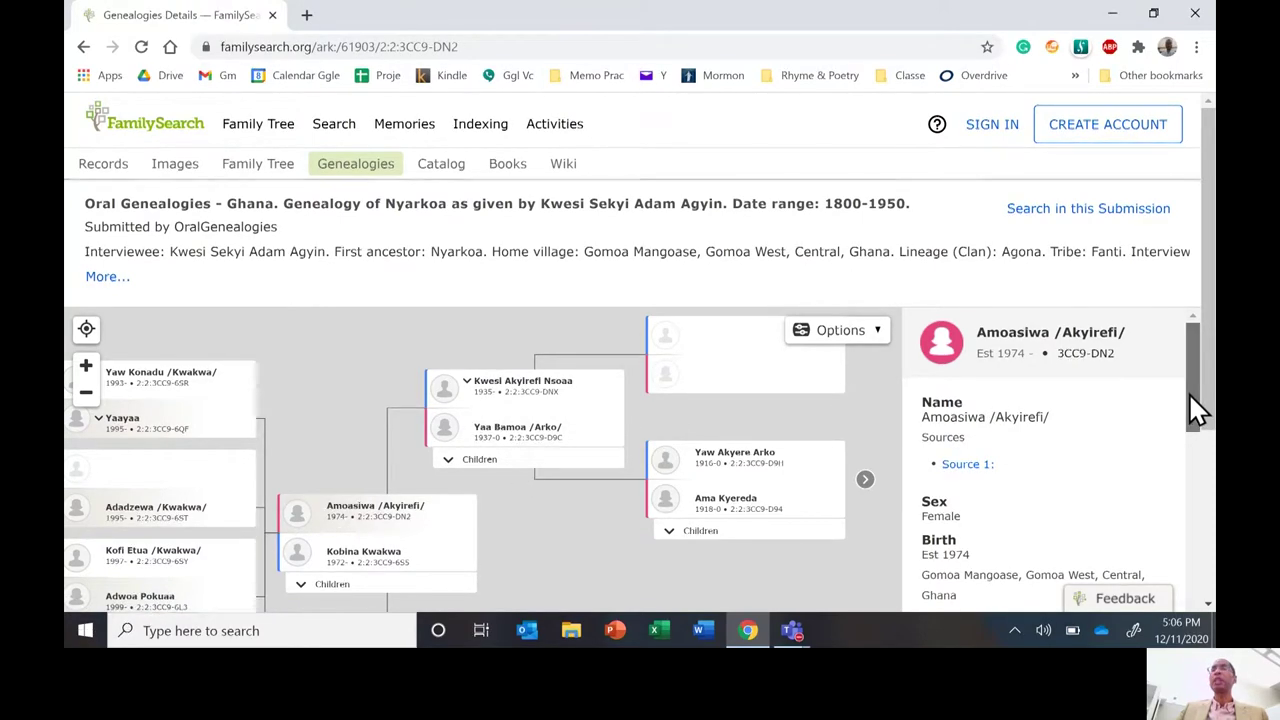
left_click_drag(1189, 394, 1146, 609)
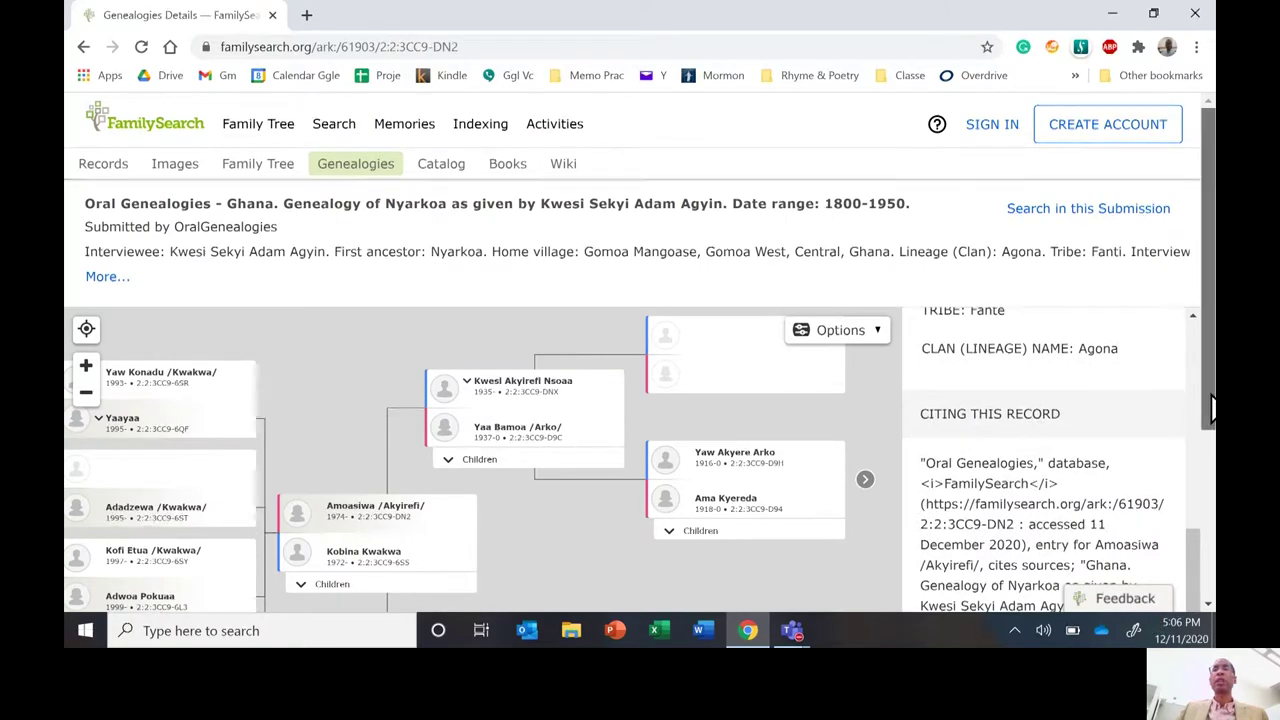
left_click_drag(1213, 410, 1194, 529)
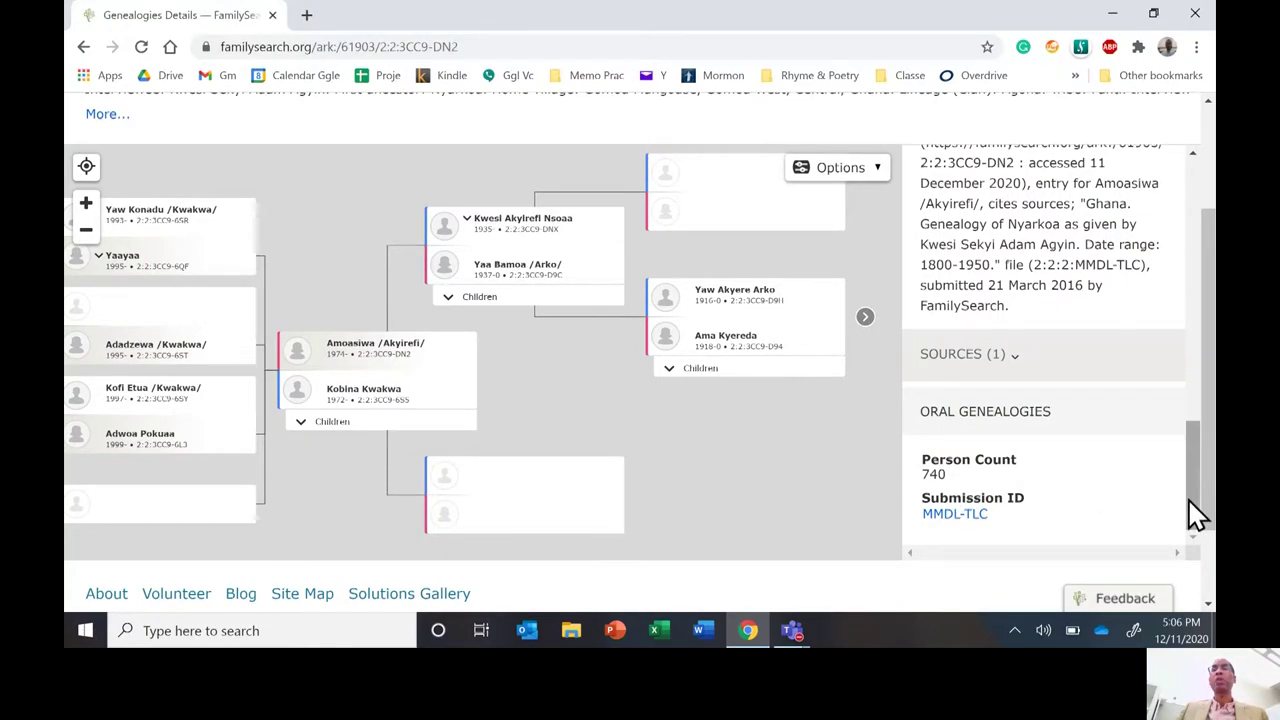
scroll(1200, 515, "up", 10)
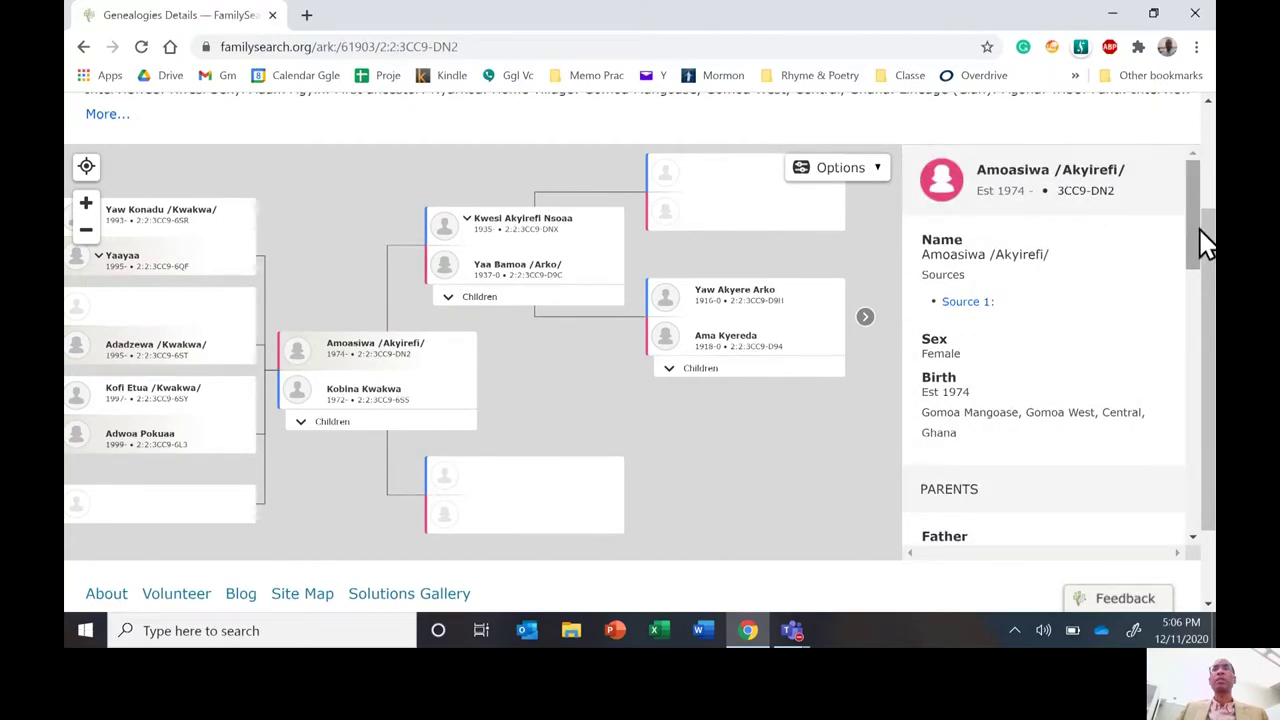
scroll(1205, 245, "up", 3)
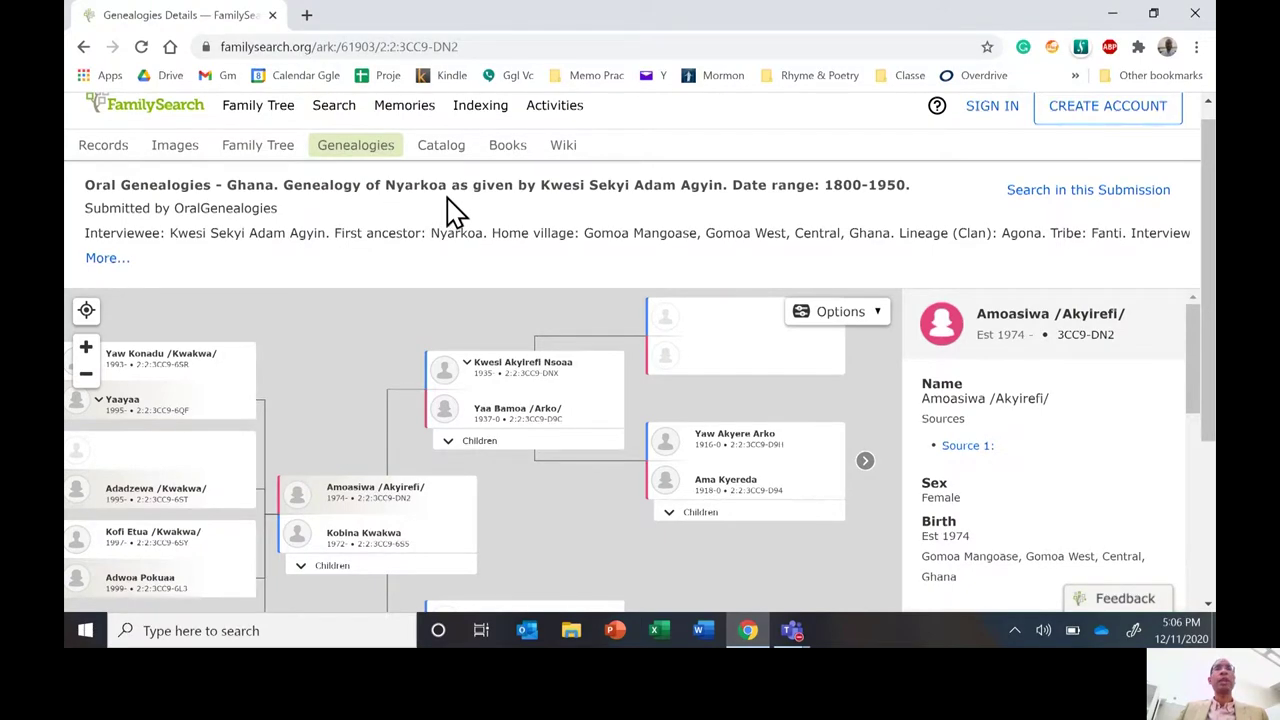
Select the first ancestor's and narrator's names in the title and expand the description.
double_click(397, 185)
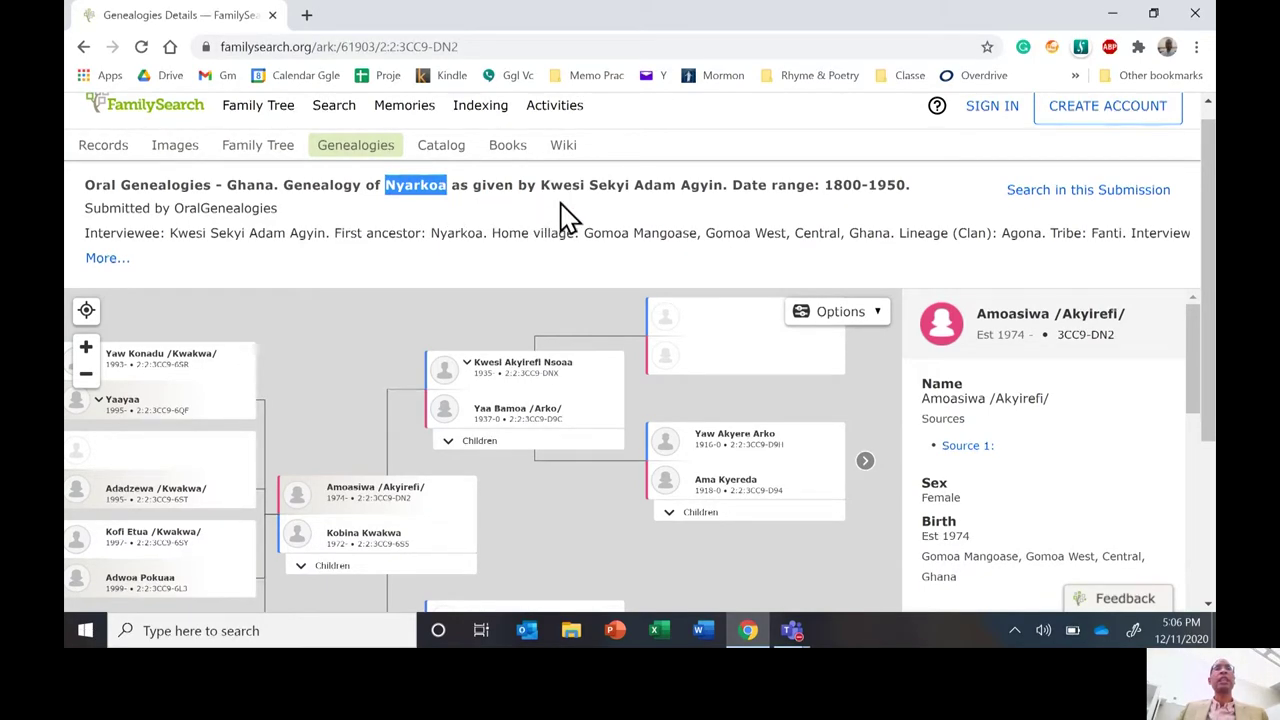
left_click_drag(542, 185, 714, 186)
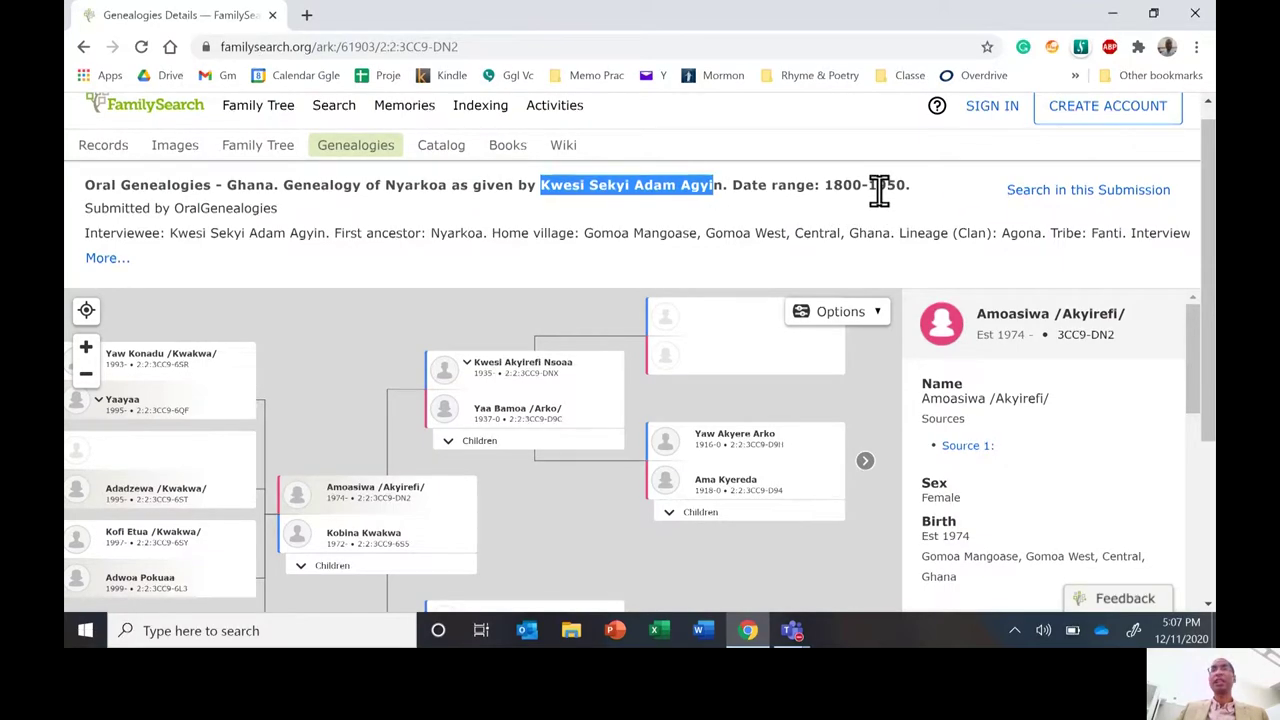
left_click(107, 262)
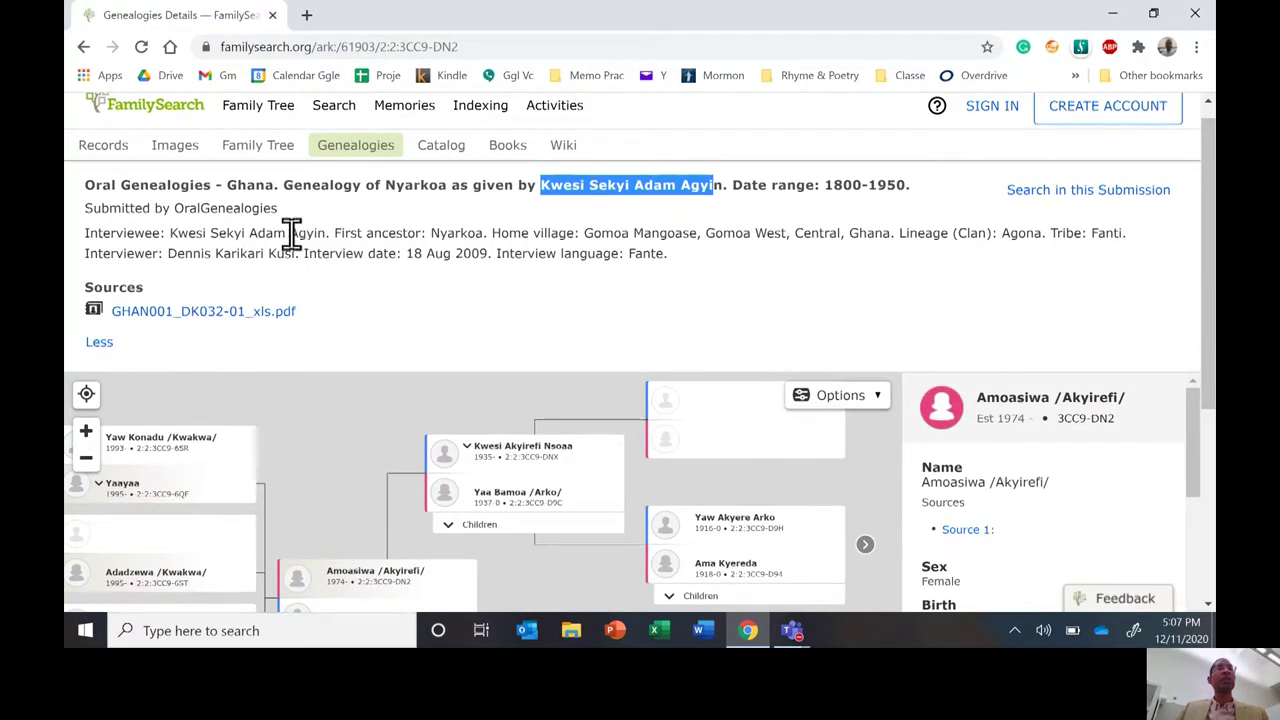
Highlight the interviewee, ancestor Nyarkoa and date 18 Aug 2009, then get the source PDF's link options.
left_click_drag(167, 233, 322, 233)
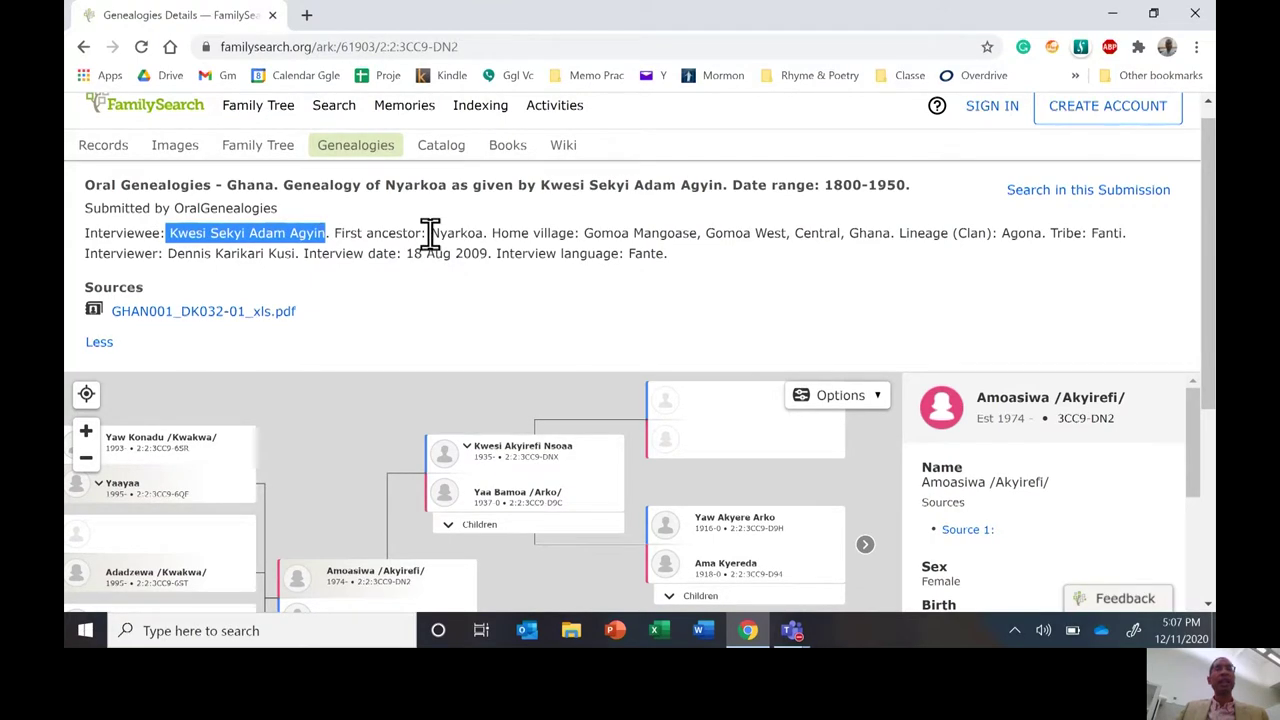
left_click_drag(430, 233, 493, 240)
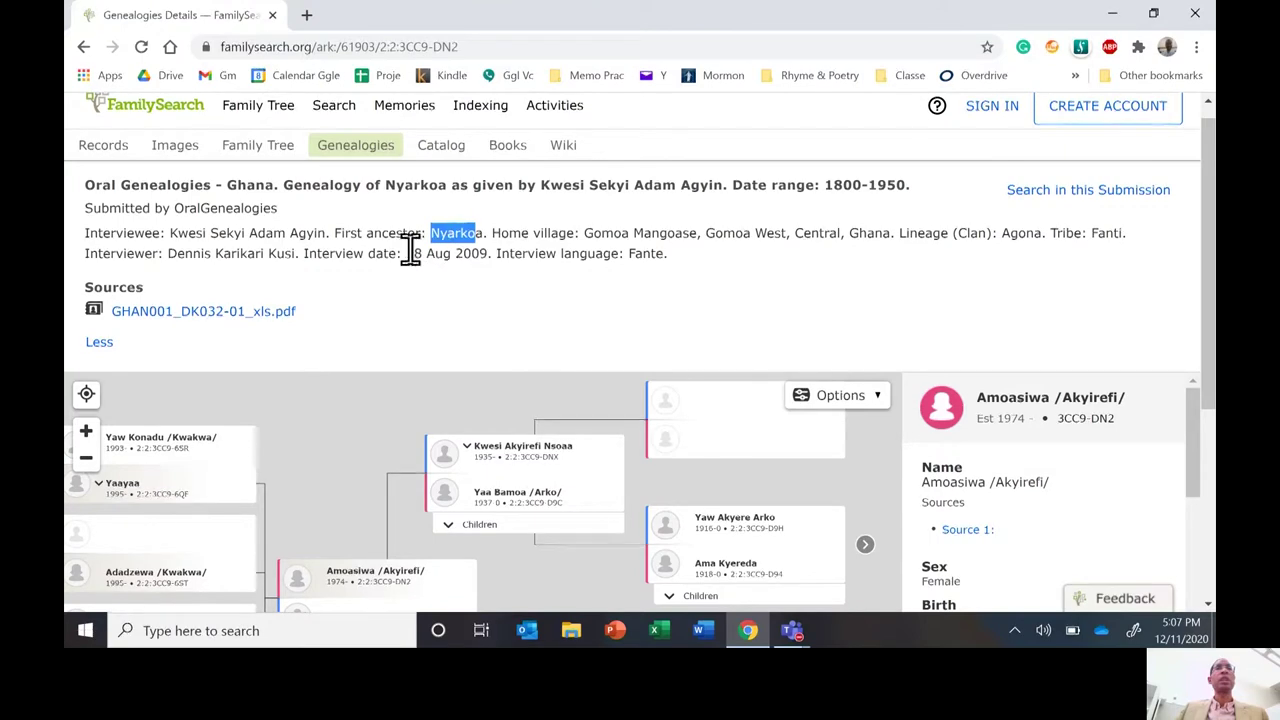
left_click_drag(412, 253, 483, 268)
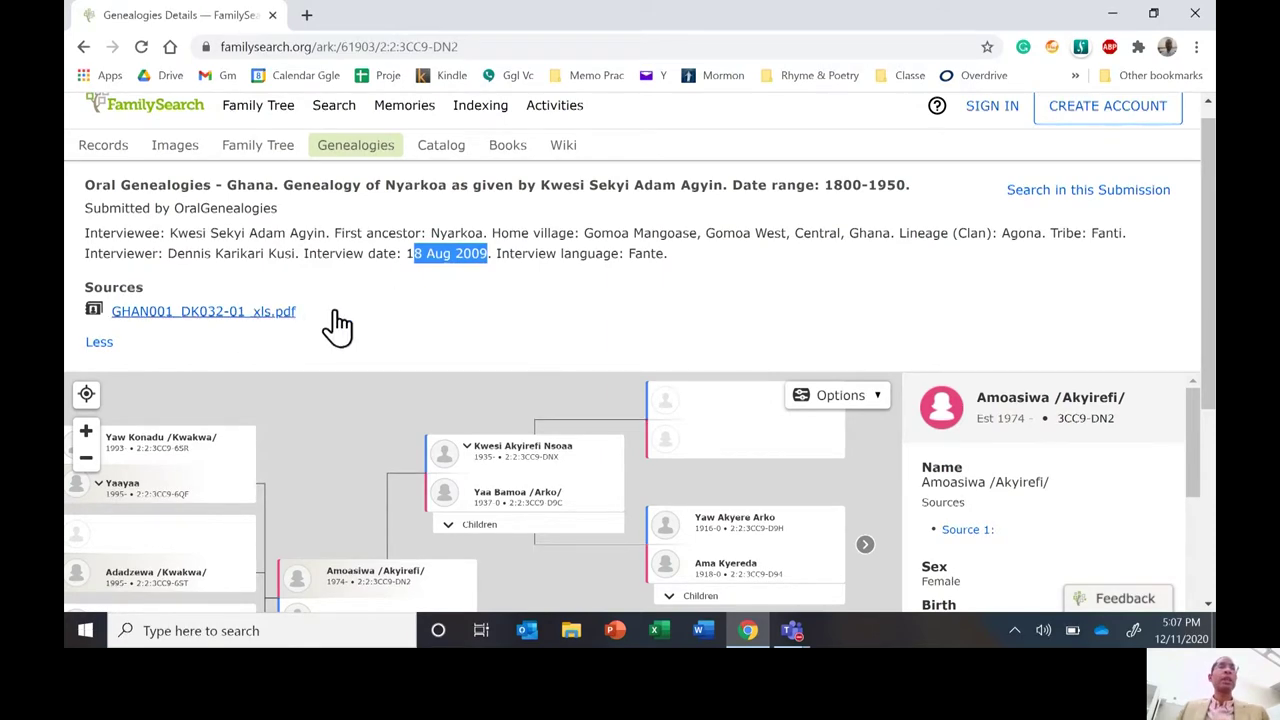
left_click(386, 255)
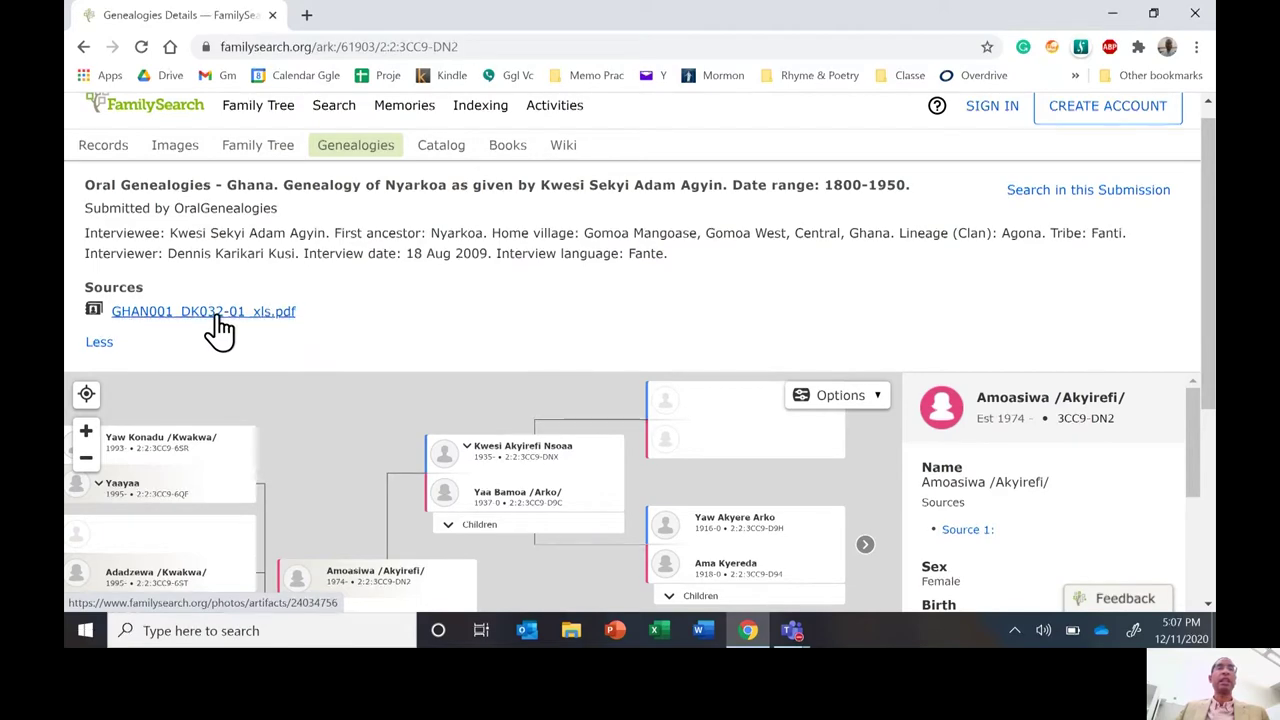
right_click(216, 318)
Open the source PDF in a new tab and view dist.pdf at 110% zoom.
left_click(242, 332)
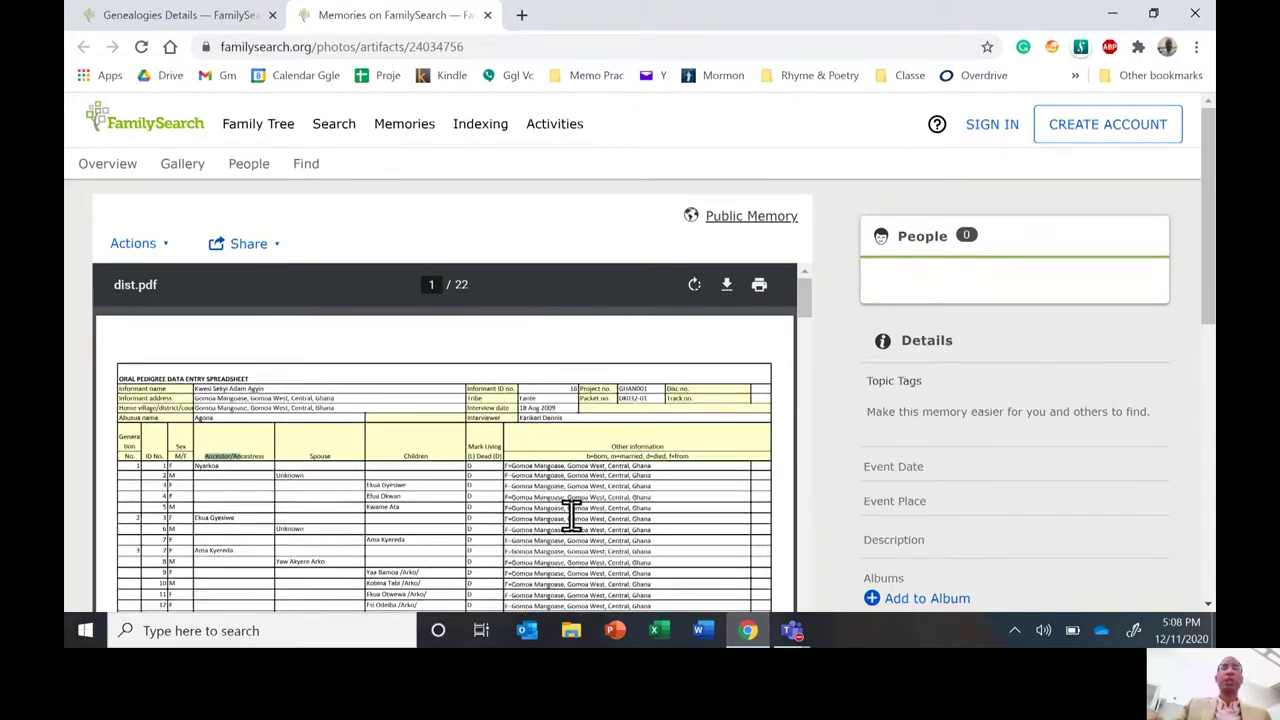
key("ctrl+plus")
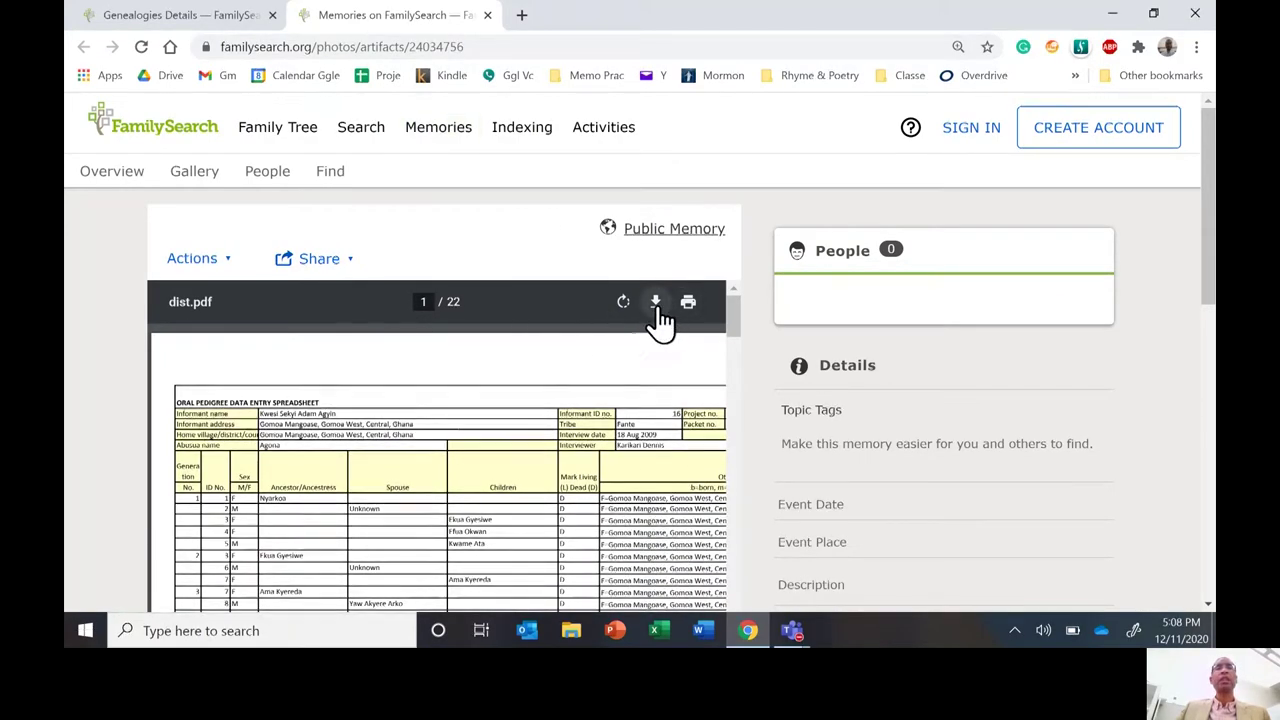
Return to the genealogy details, reset zoom to 100% and enlarge the tree chart.
left_click(170, 20)
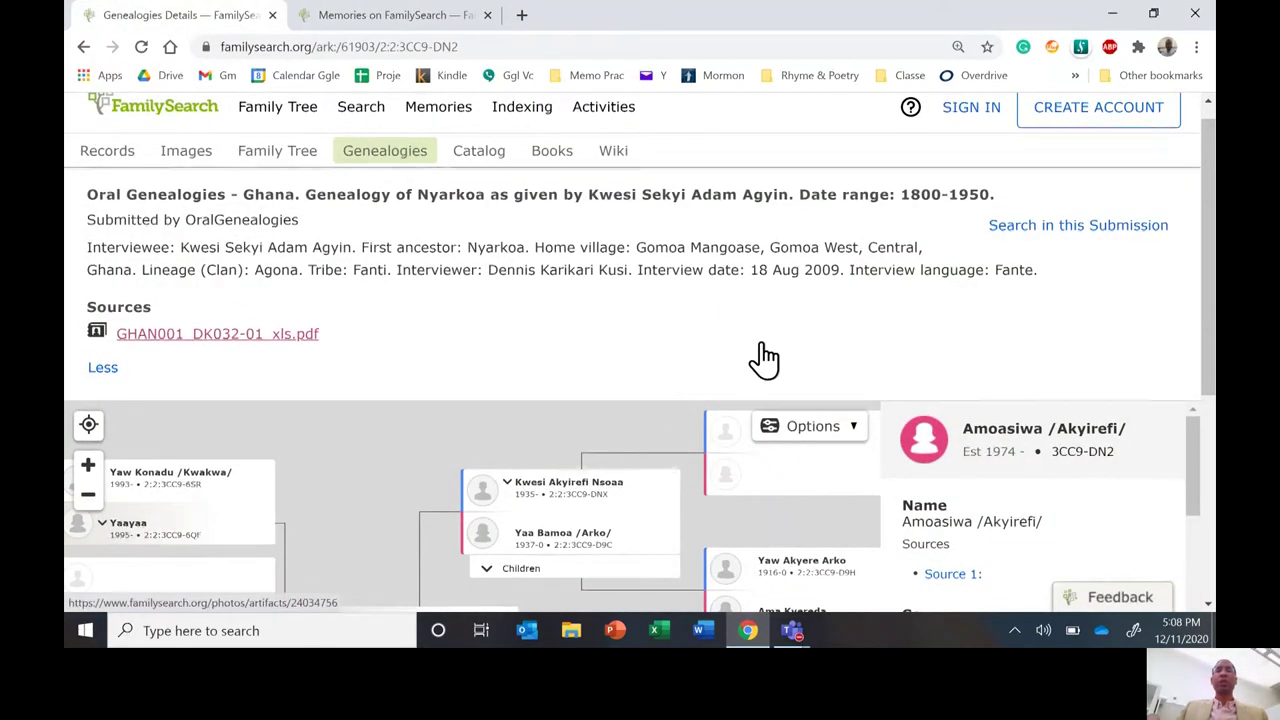
key("ctrl+minus")
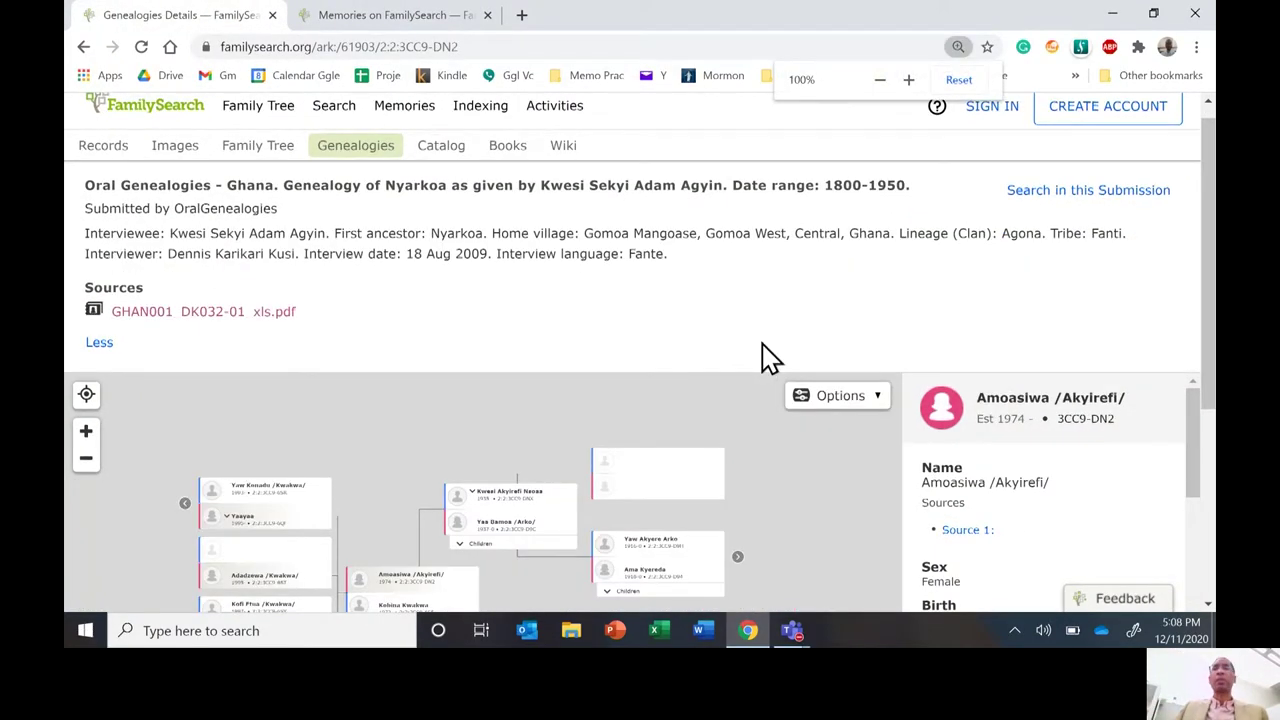
left_click_drag(1212, 310, 1199, 420)
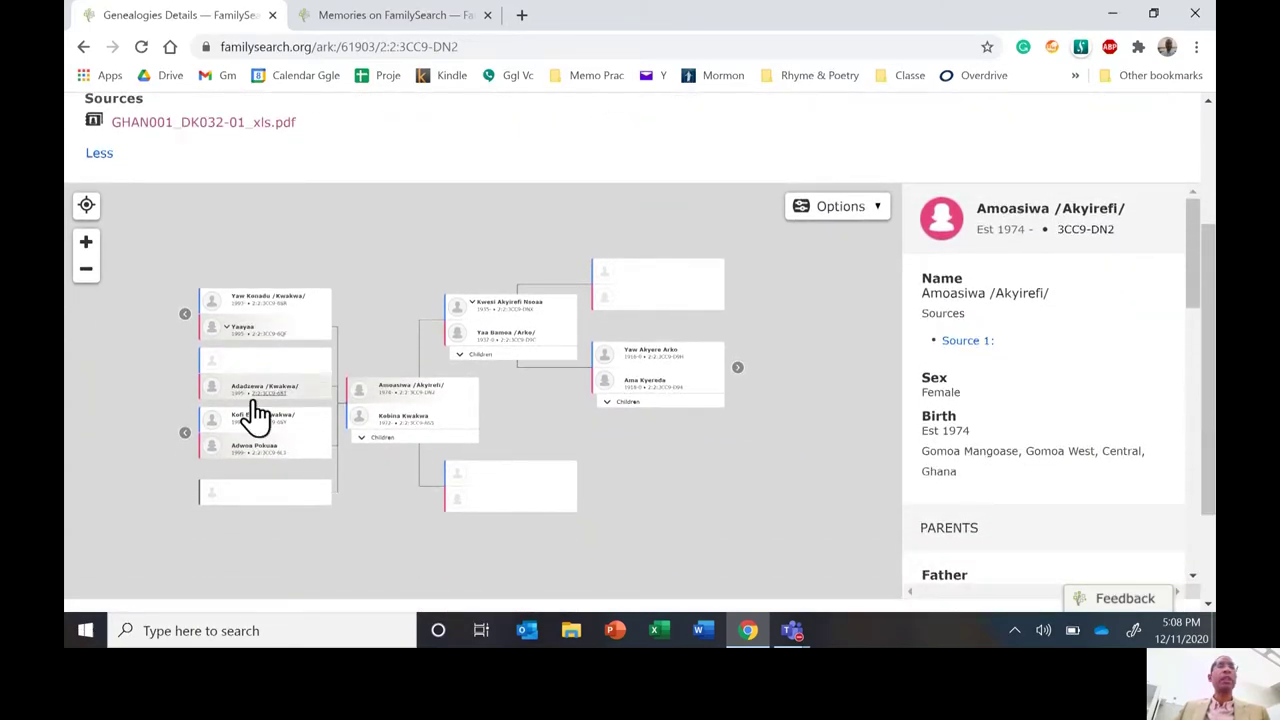
left_click(85, 246)
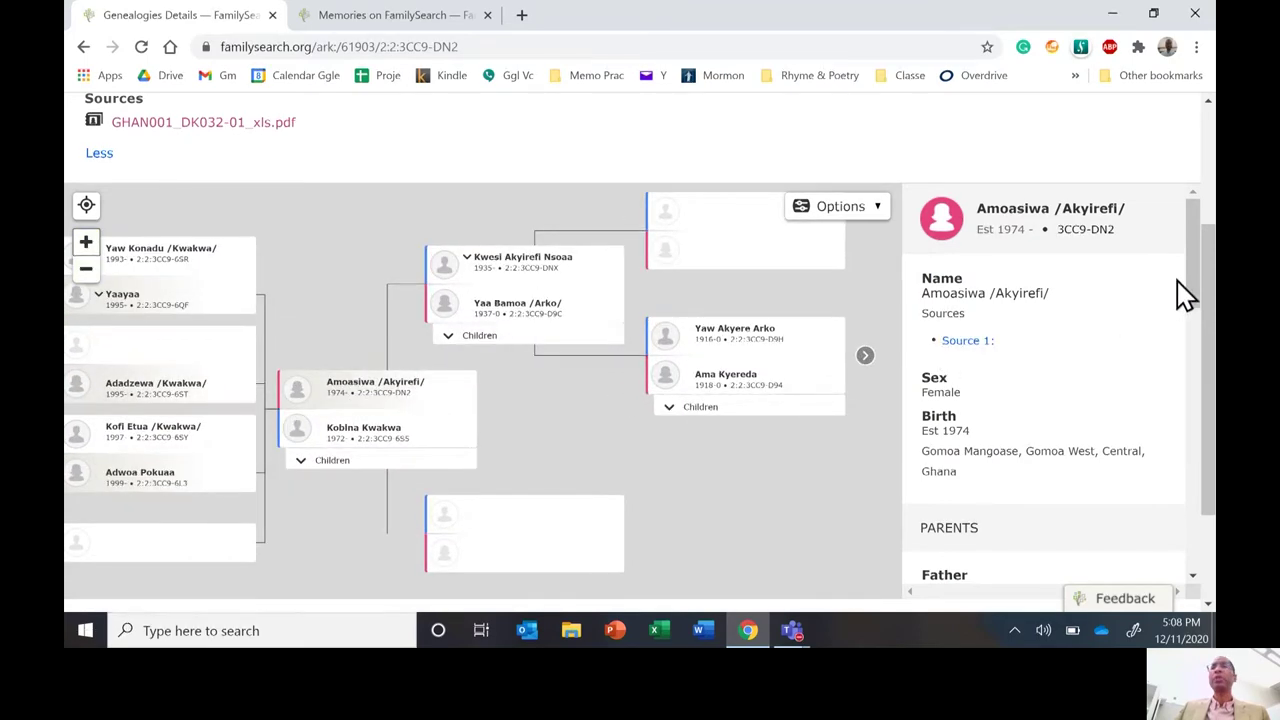
Expand the record description and scroll to Oral Genealogies: 740 persons, submission MMDL-TLC.
left_click_drag(1190, 279, 1178, 512)
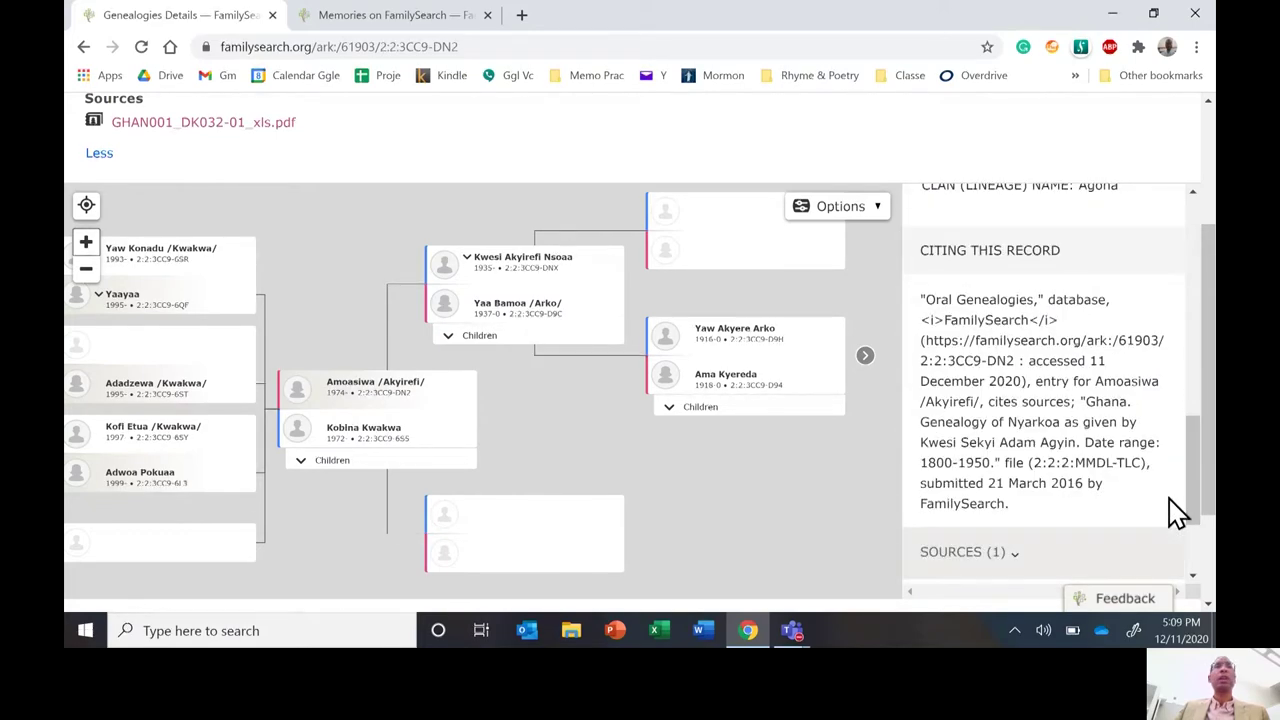
scroll(105, 160, "down", 1)
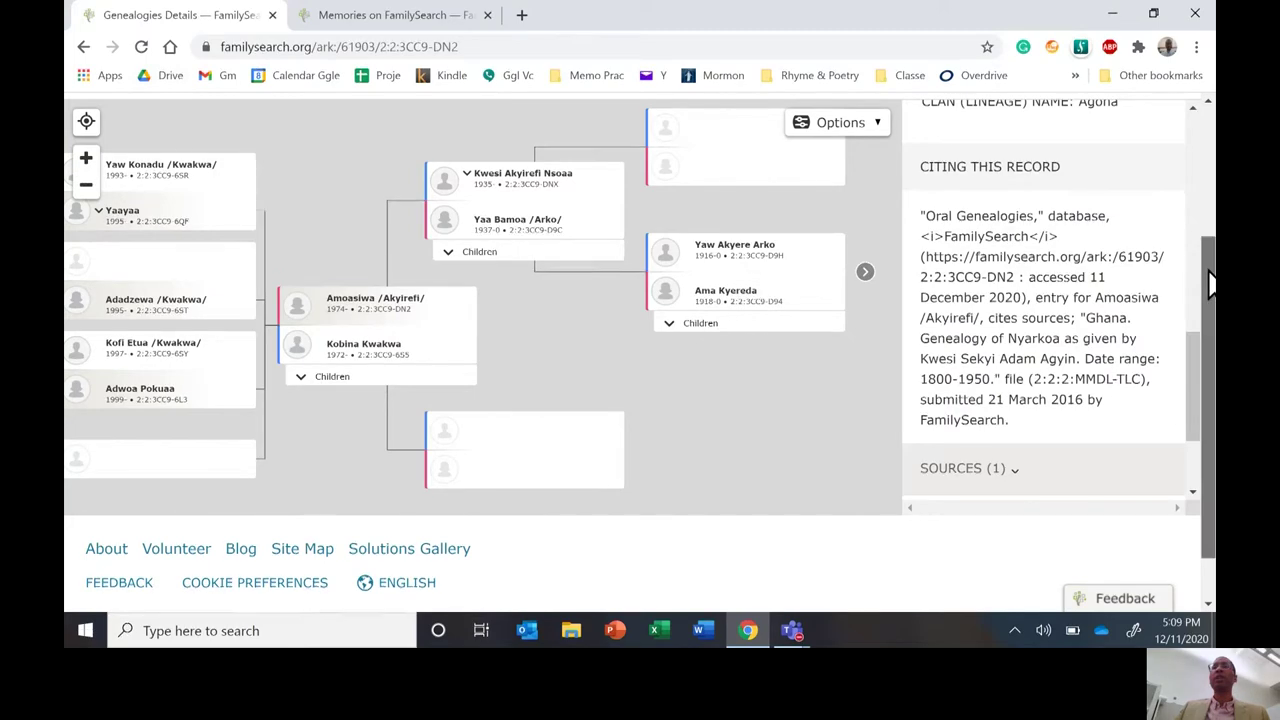
left_click_drag(1209, 252, 1209, 135)
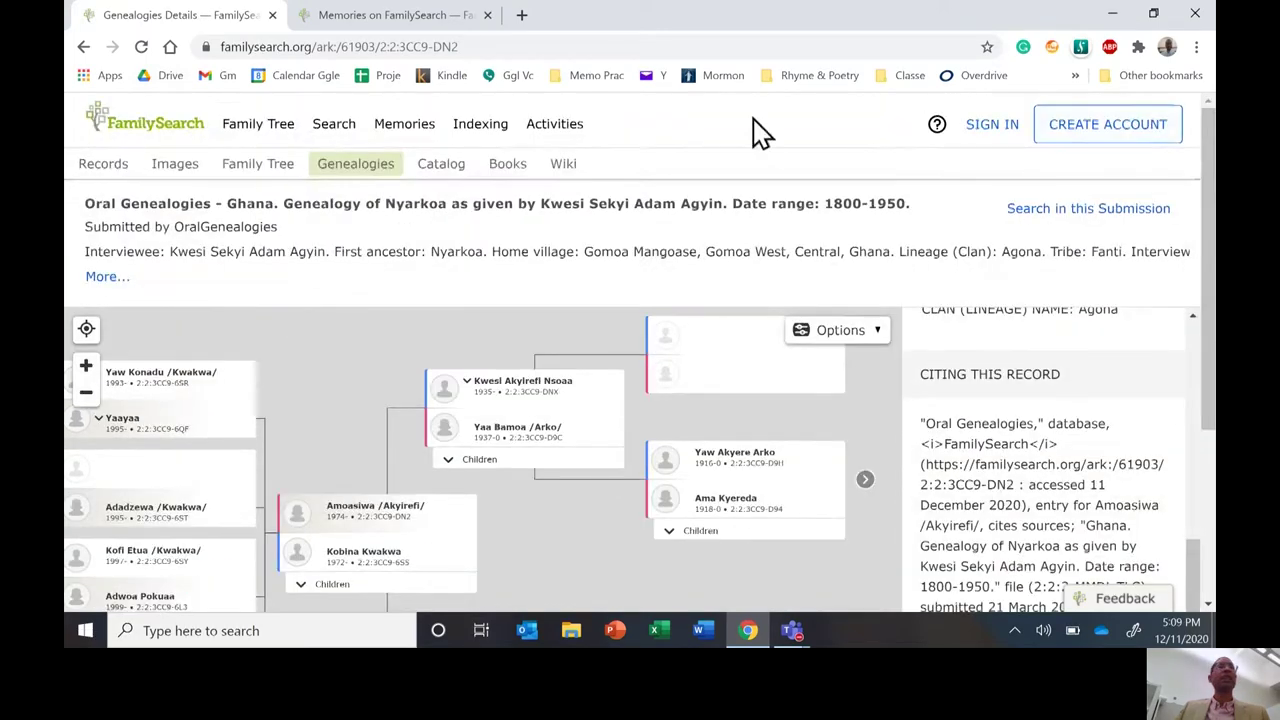
left_click(108, 280)
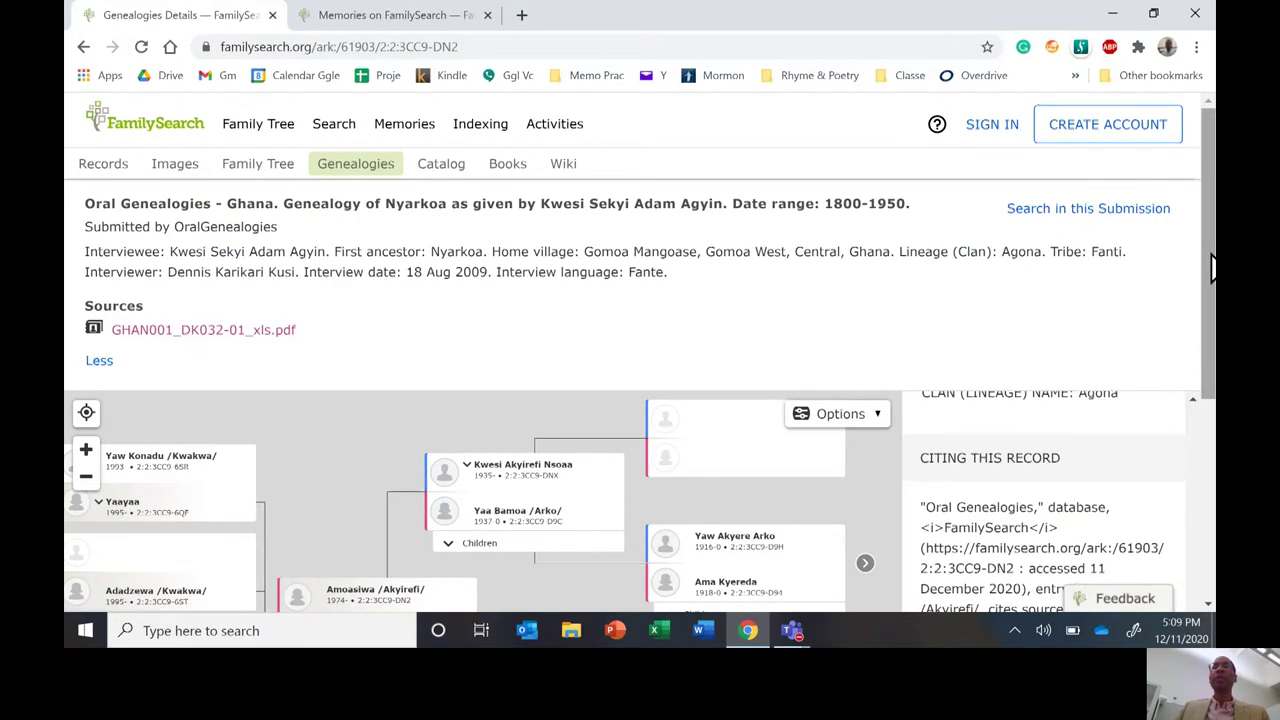
left_click_drag(1210, 268, 1189, 414)
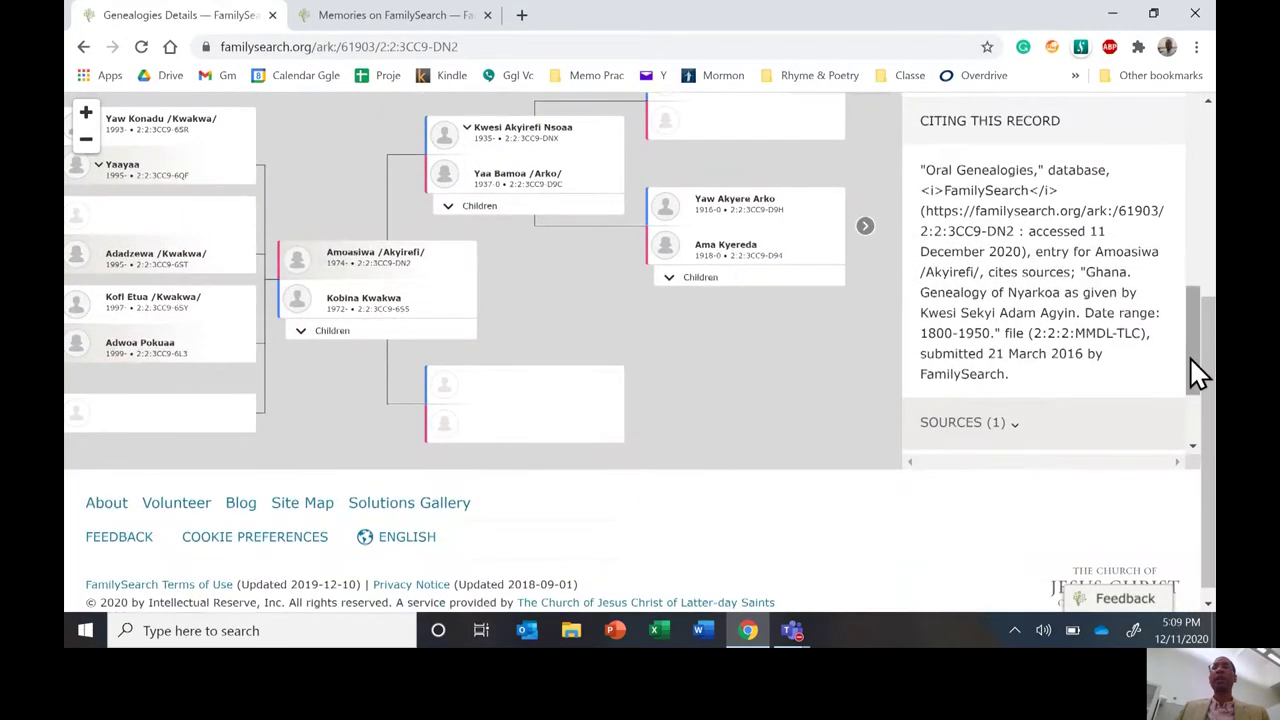
left_click_drag(1189, 356, 1194, 429)
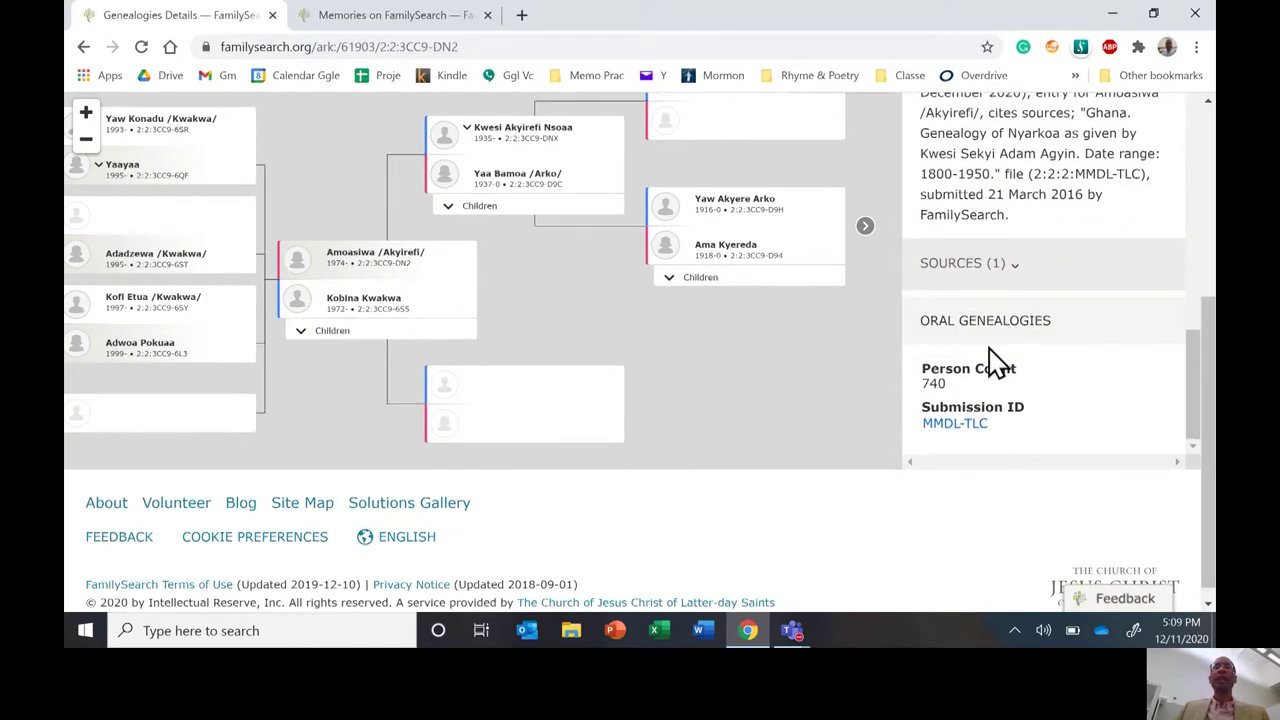
right_click(958, 424)
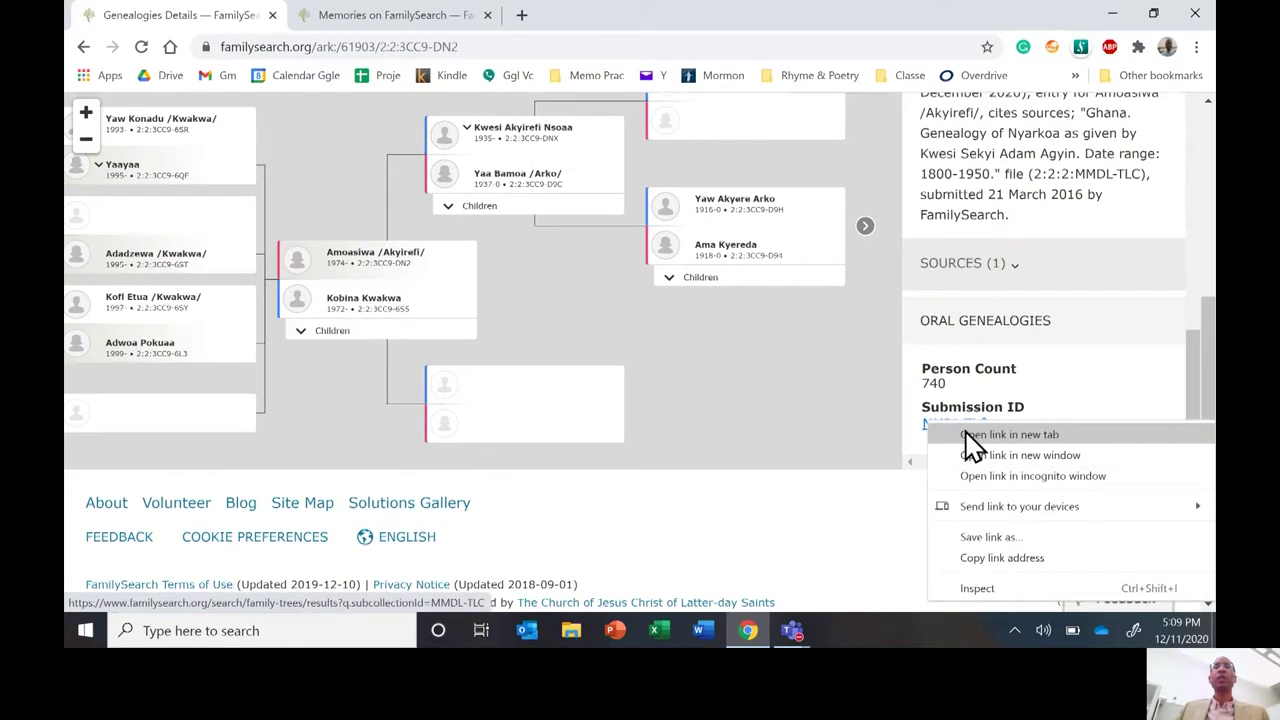
Open submission MMDL-TLC's 740 results in a new tab, view them, then return to dist.pdf.
left_click(966, 435)
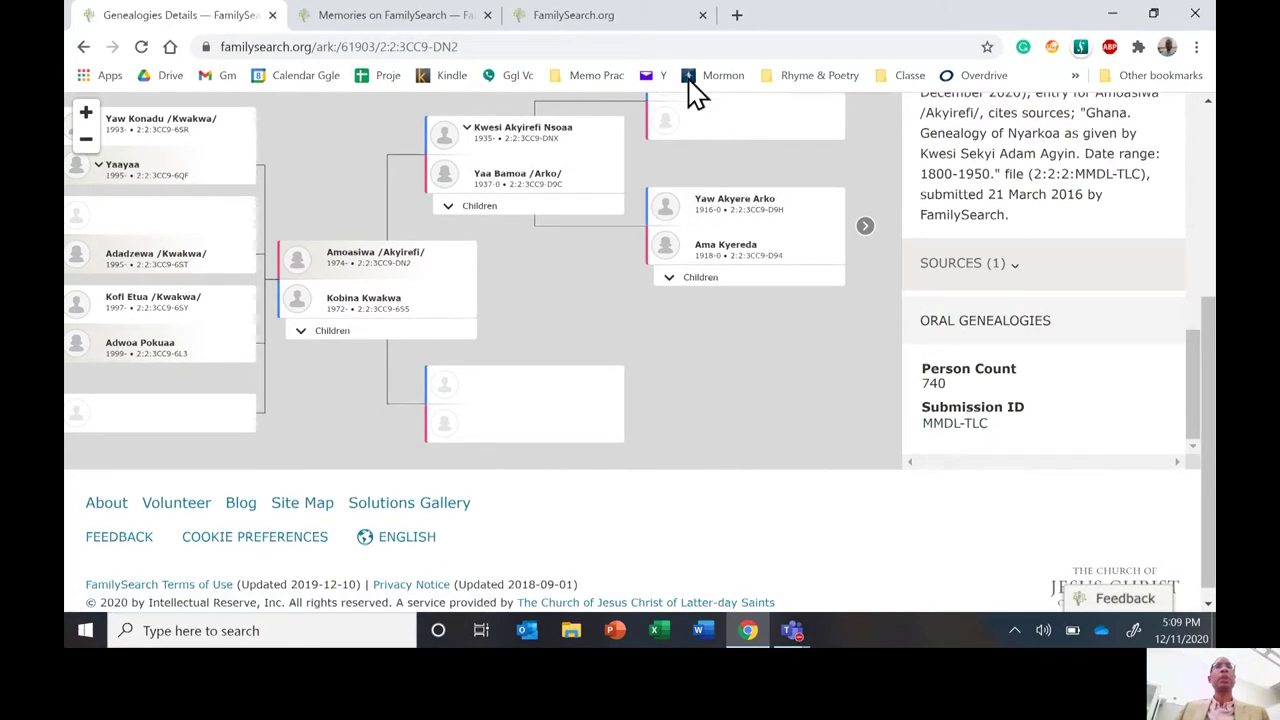
left_click(641, 27)
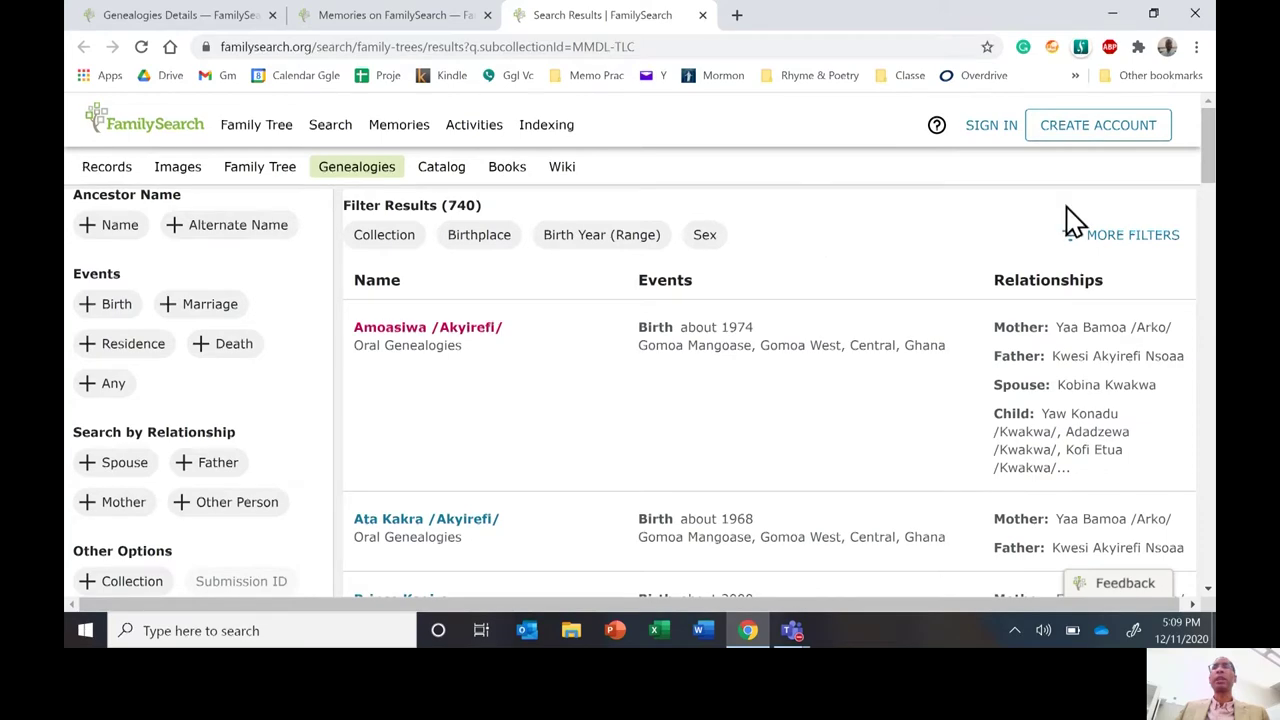
mouse_move(1210, 165)
left_mouse_down()
mouse_move(1200, 257)
mouse_move(1207, 162)
left_mouse_up()
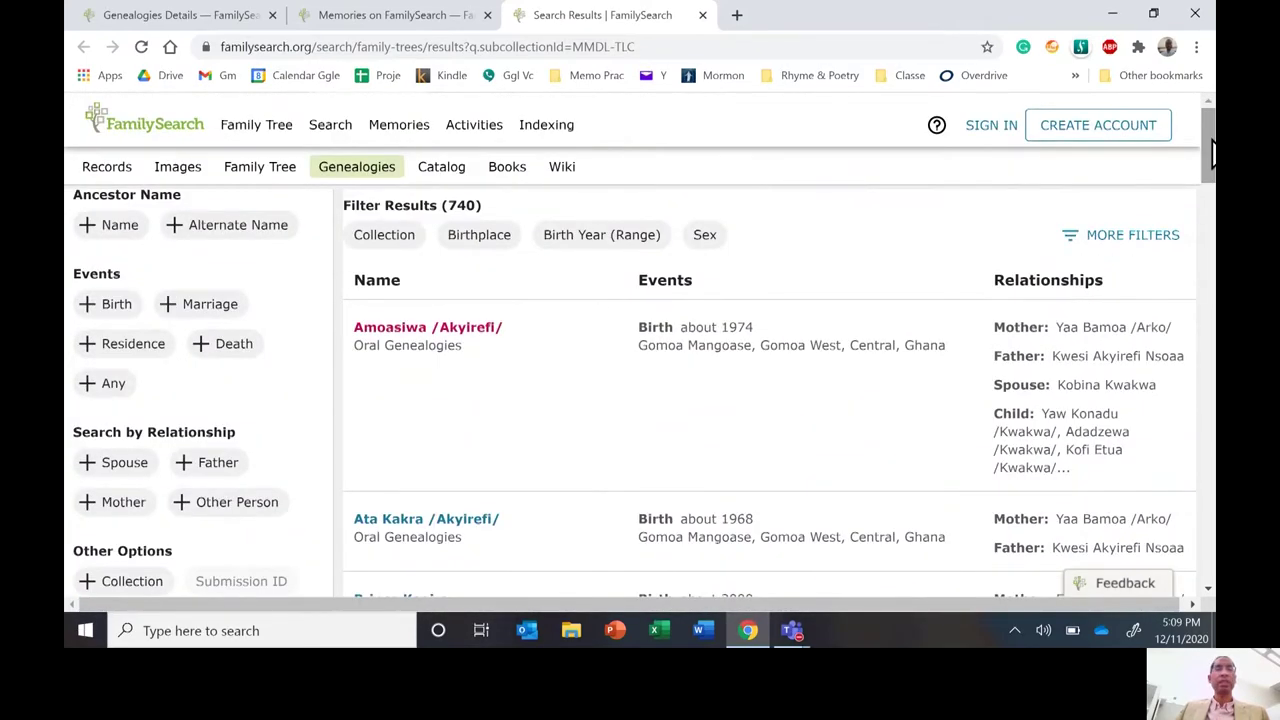
left_click(345, 16)
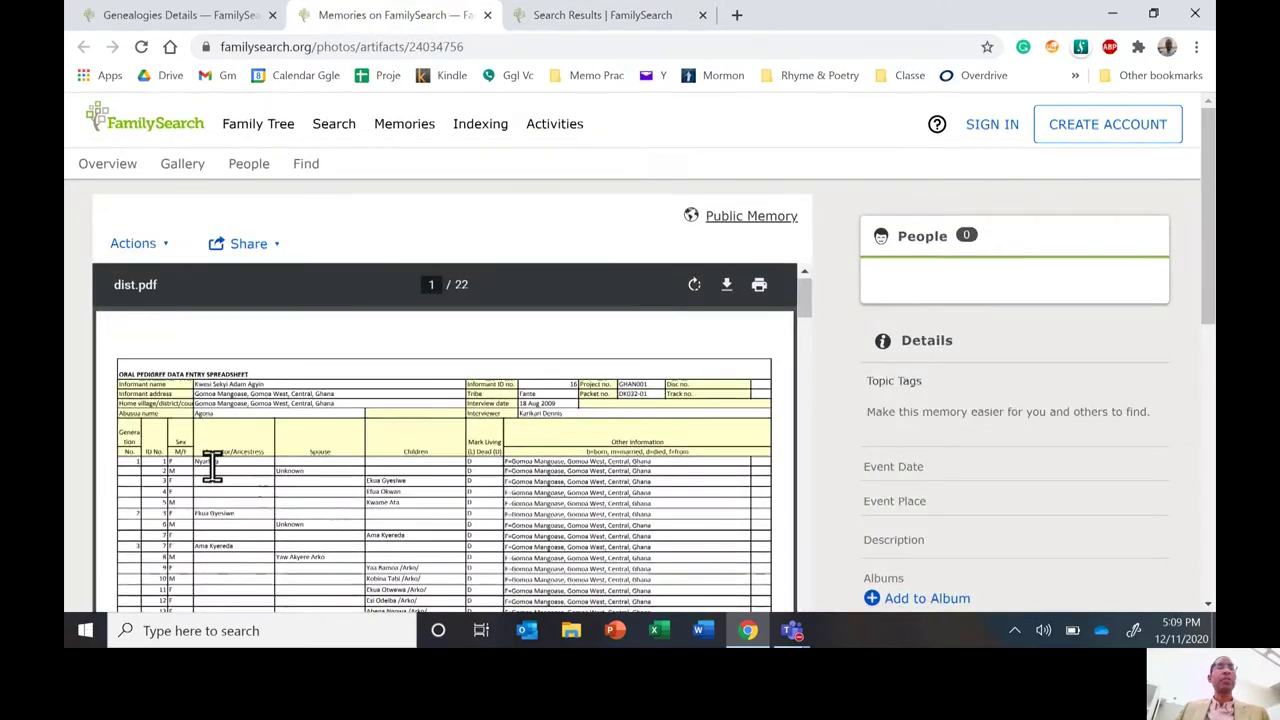
left_click(170, 16)
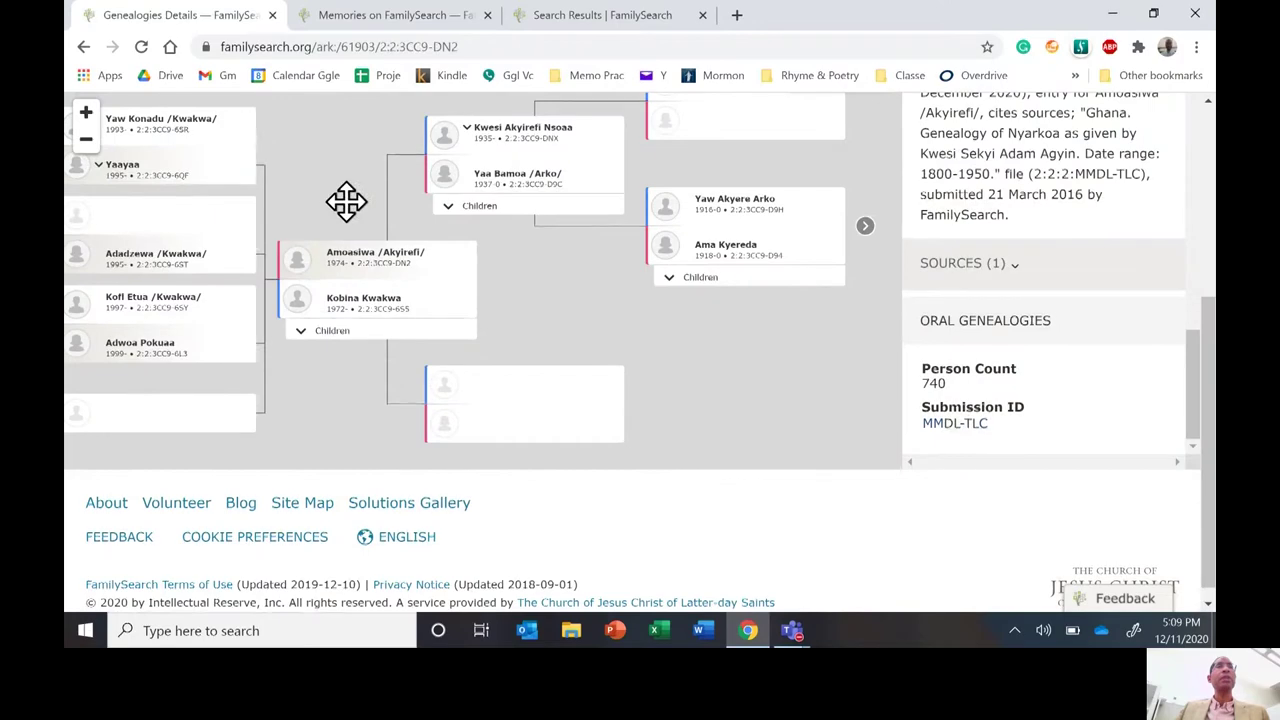
left_click_drag(346, 200, 455, 202)
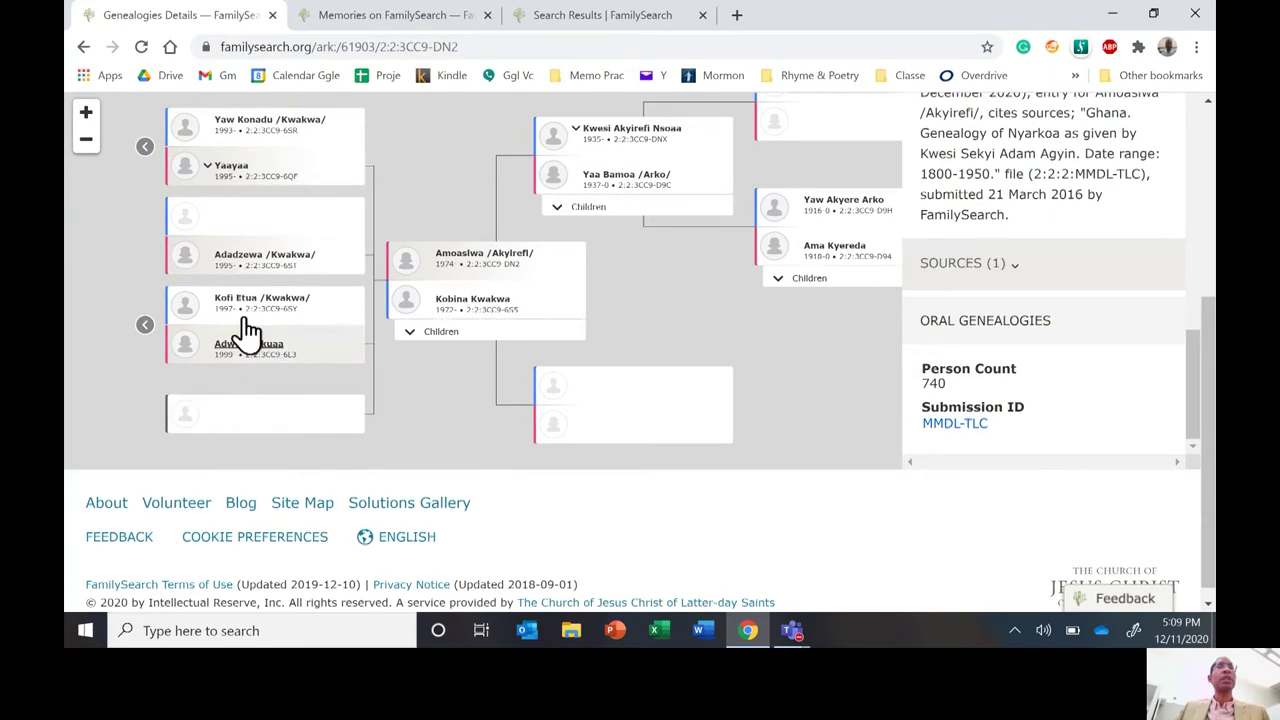
left_click(463, 336)
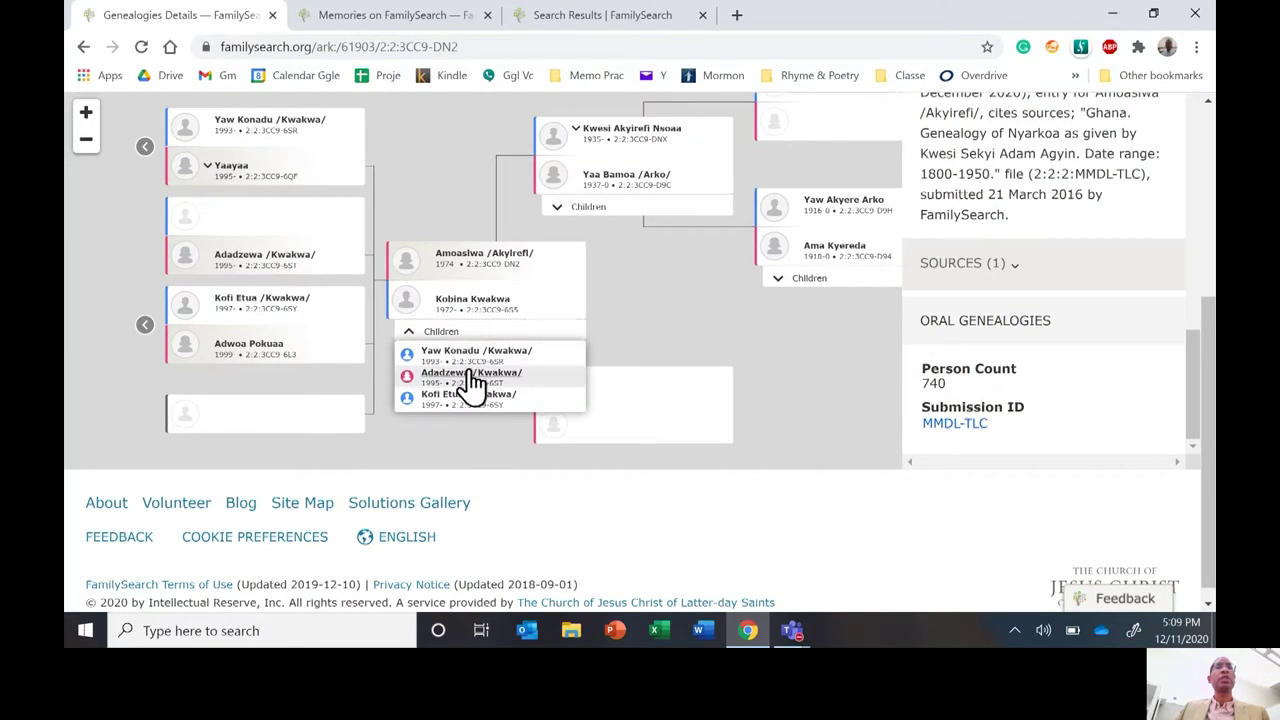
left_click_drag(657, 309, 528, 346)
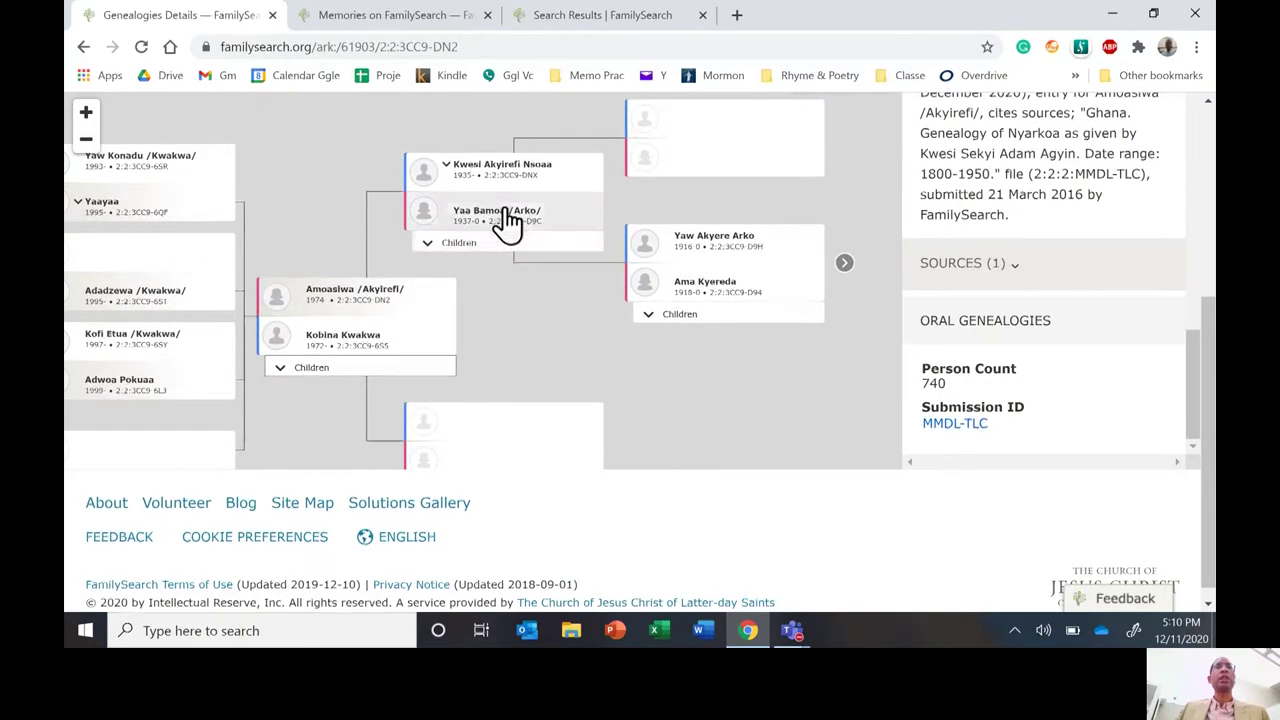
left_click(490, 251)
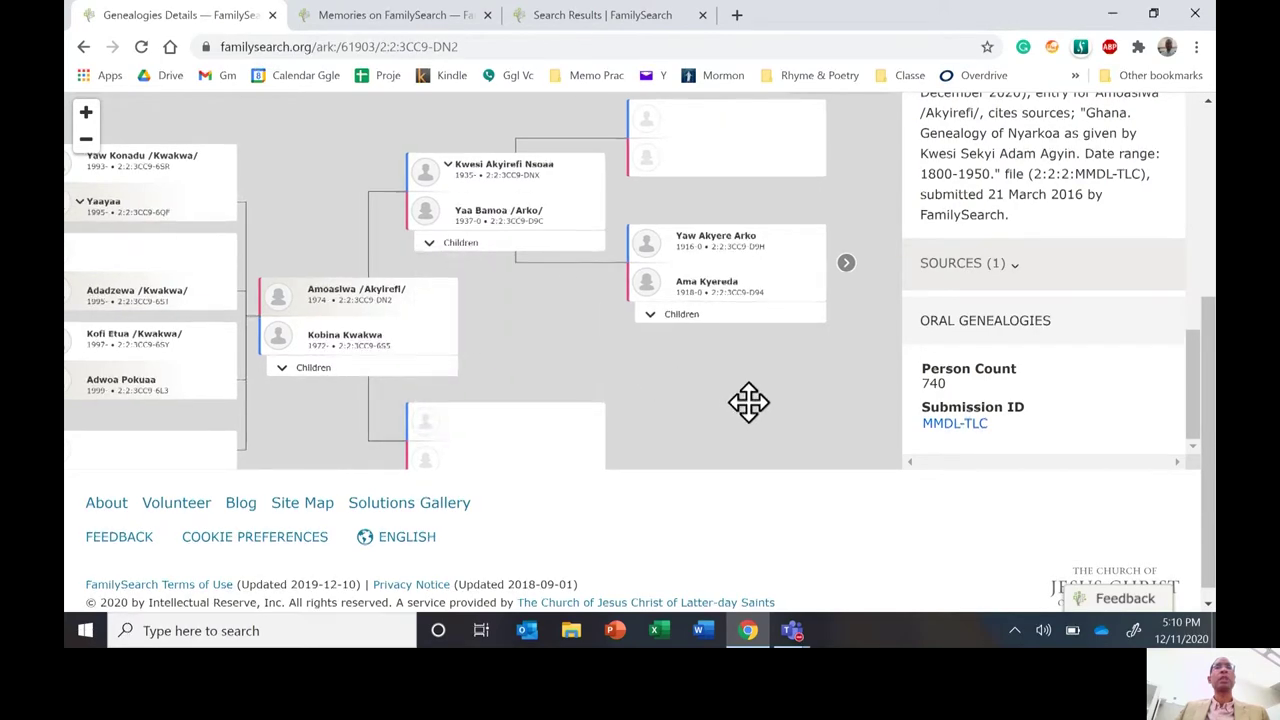
left_click_drag(748, 400, 478, 295)
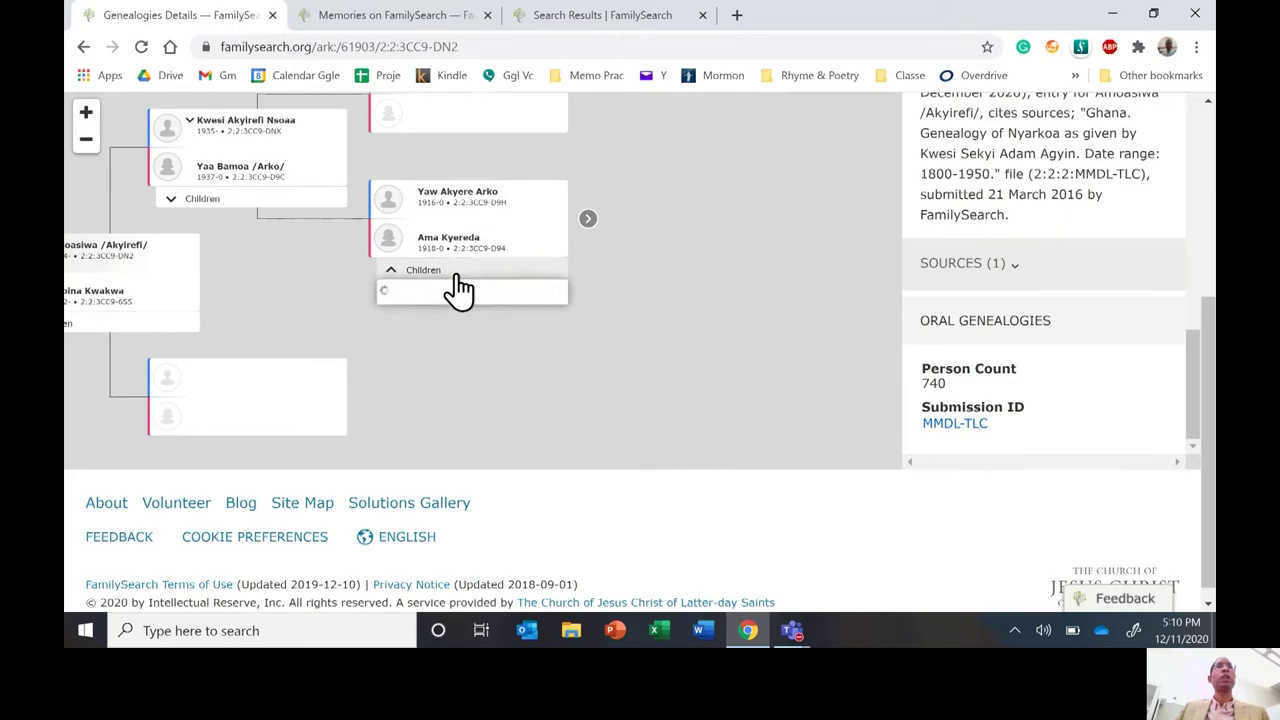
left_click(452, 272)
left_click(645, 270)
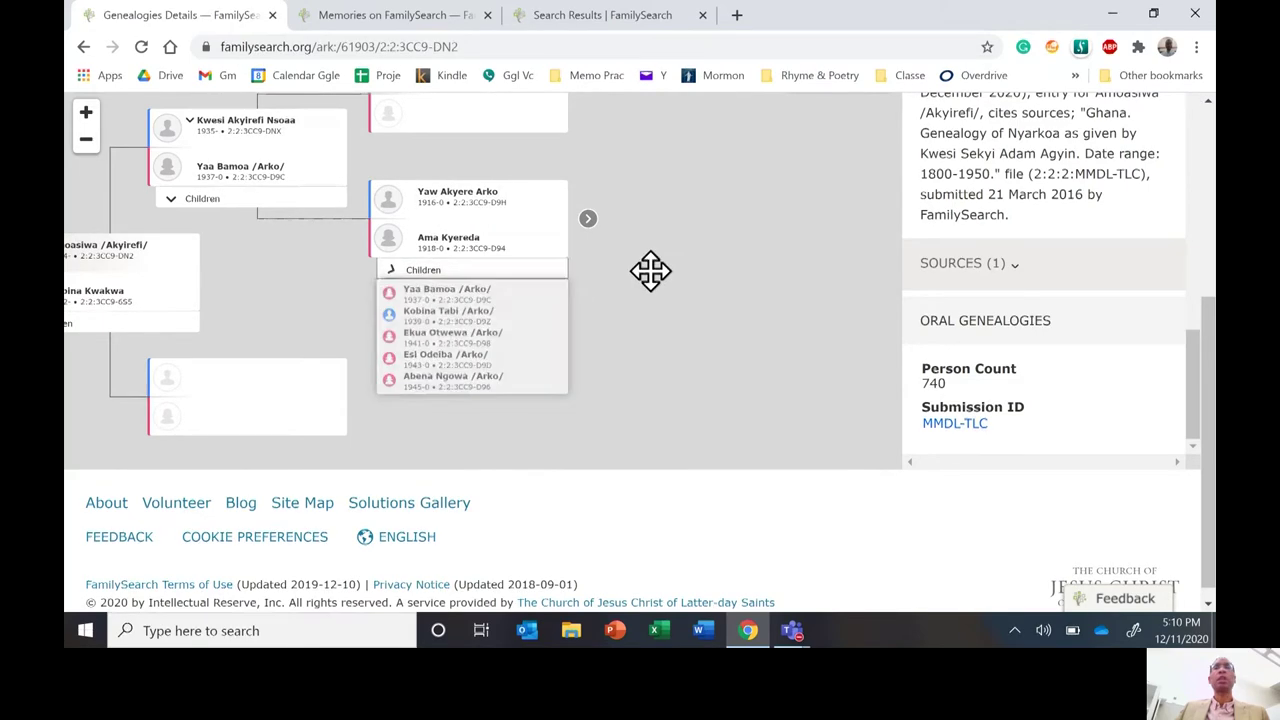
left_click(588, 220)
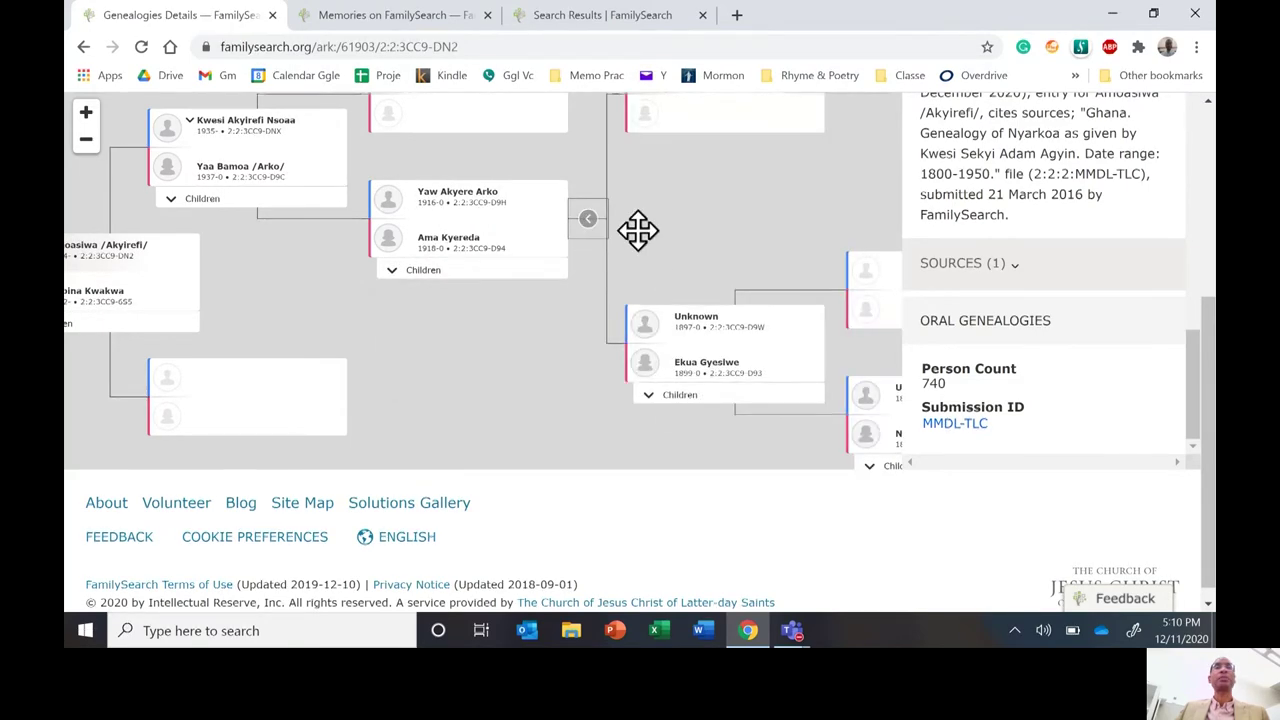
left_click_drag(734, 249, 546, 158)
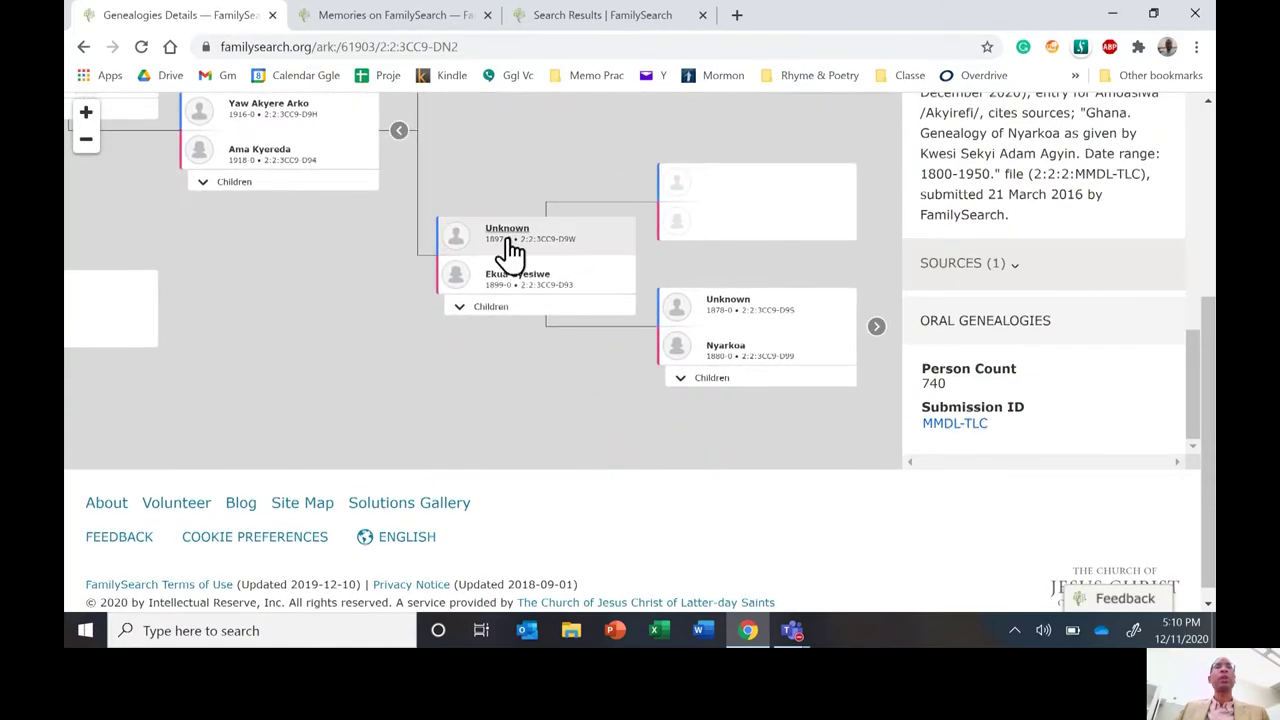
left_click(727, 350)
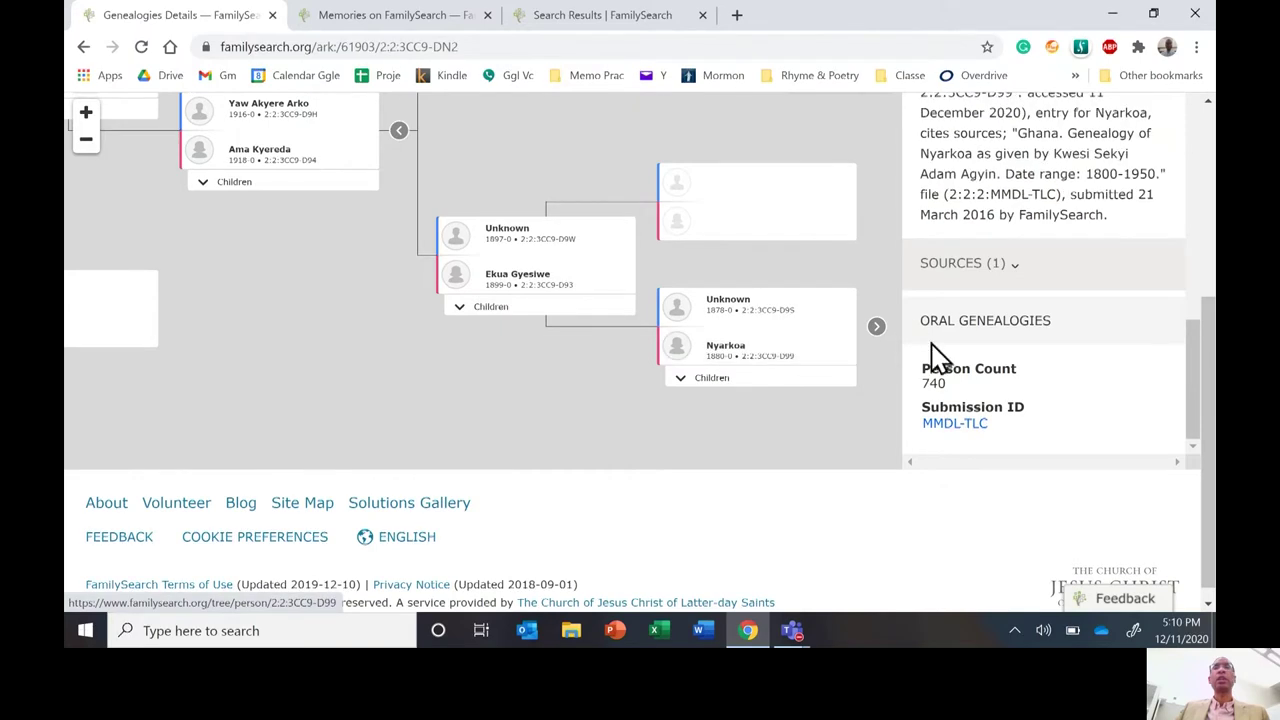
left_click(717, 382)
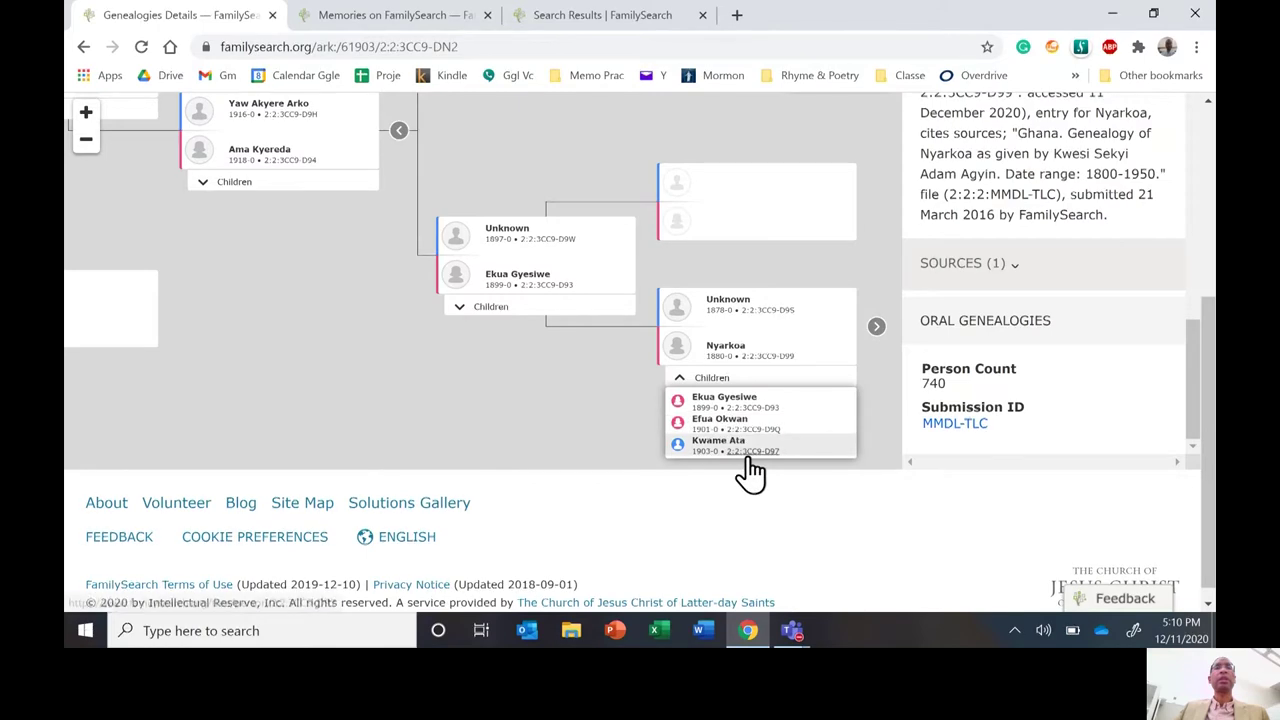
Open the selected child's person details, read her sex, birth, parents and spouses, then return to the results.
left_click(755, 405)
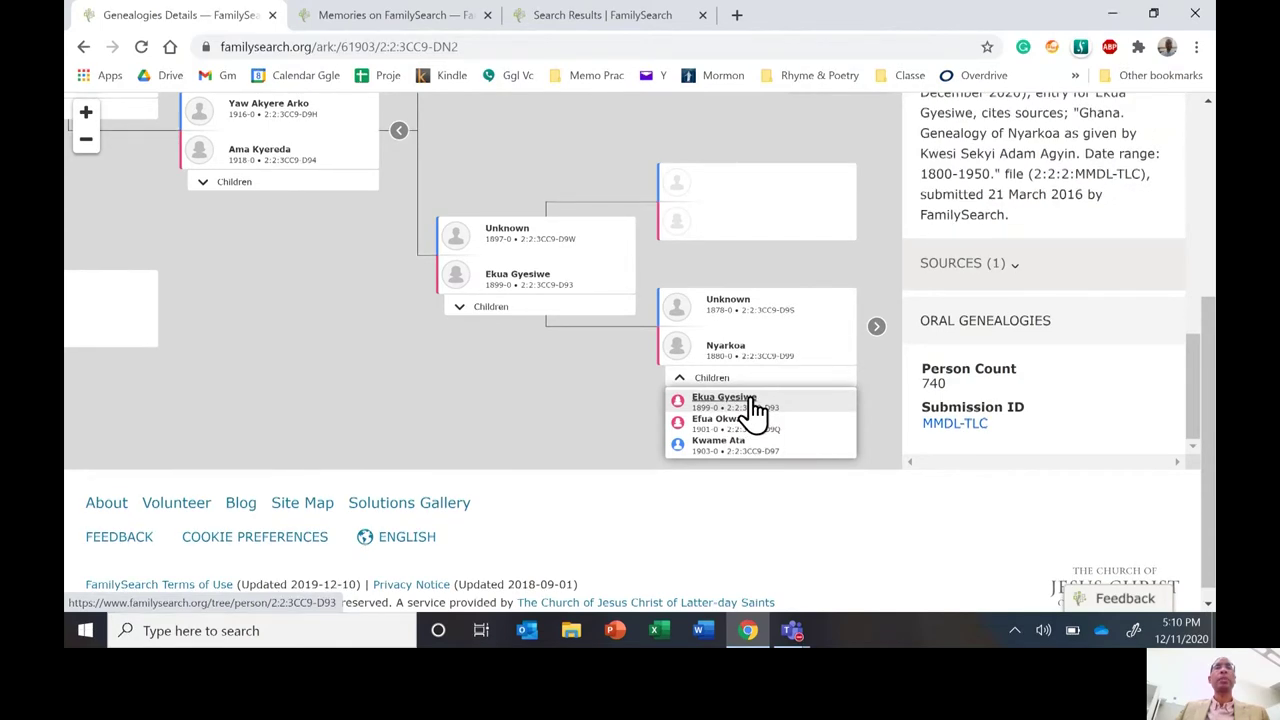
left_click_drag(1212, 398, 1213, 270)
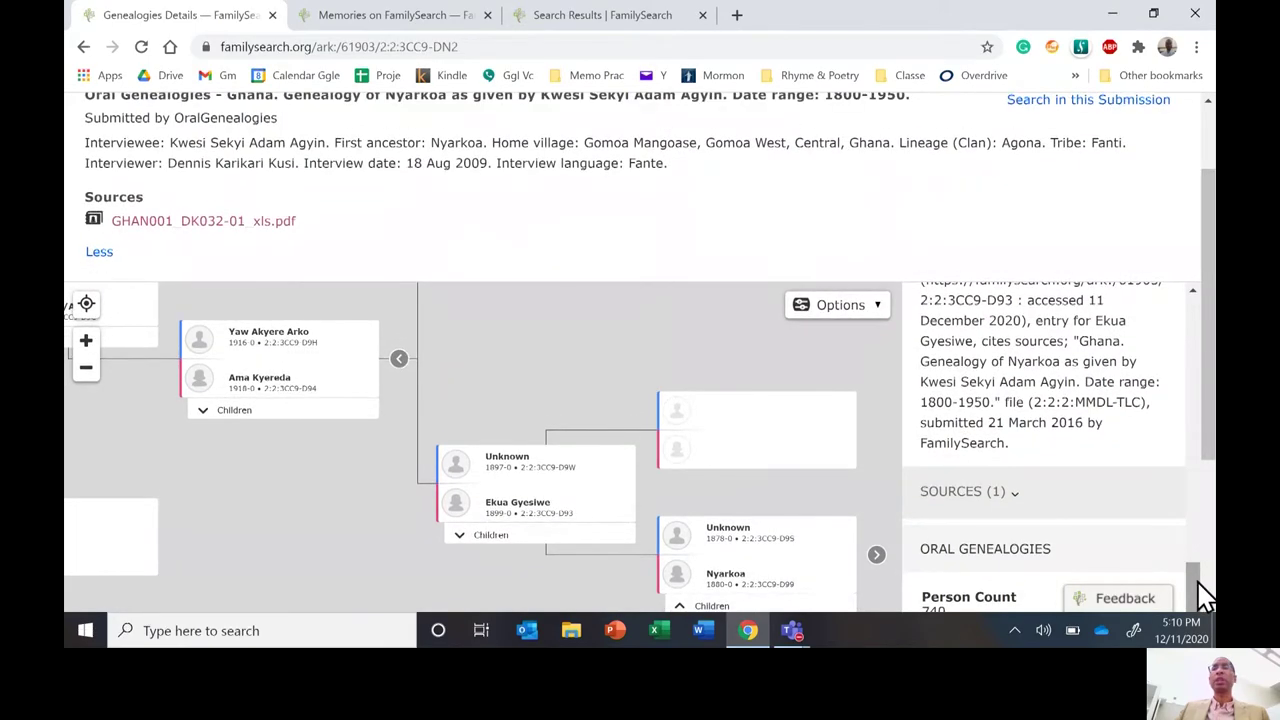
left_click_drag(1203, 592, 1212, 335)
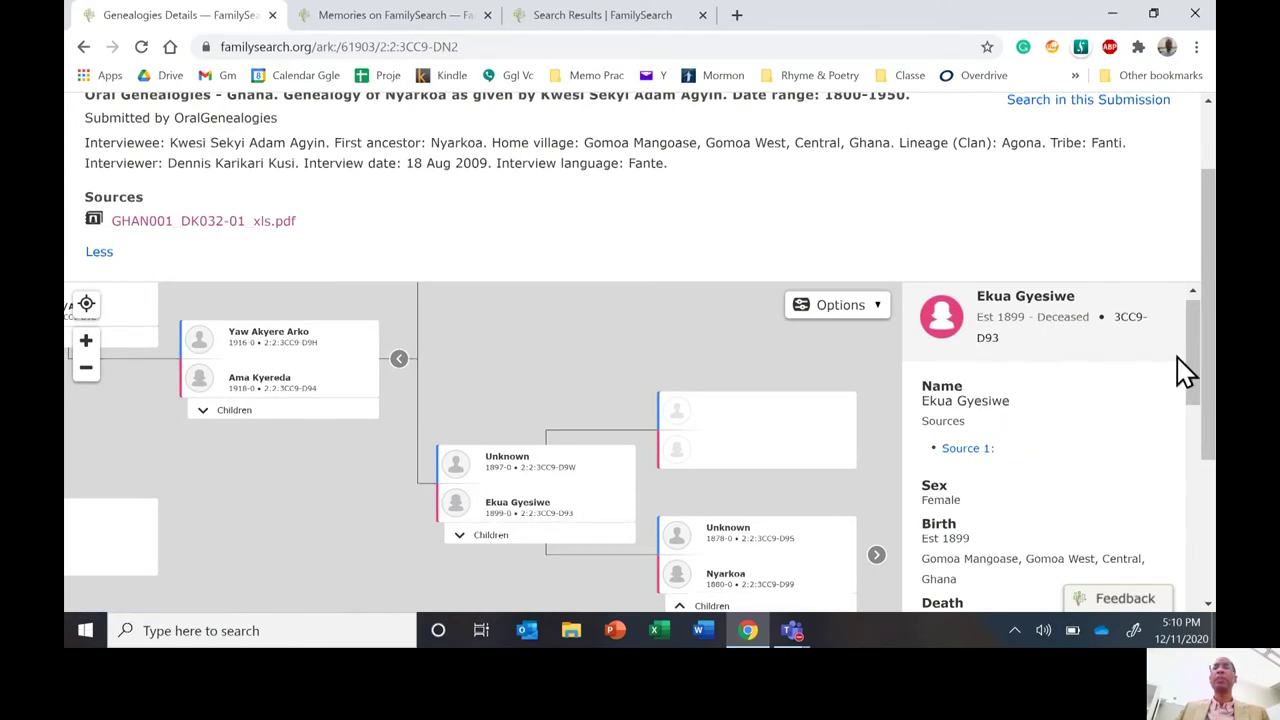
left_click_drag(1189, 365, 1195, 410)
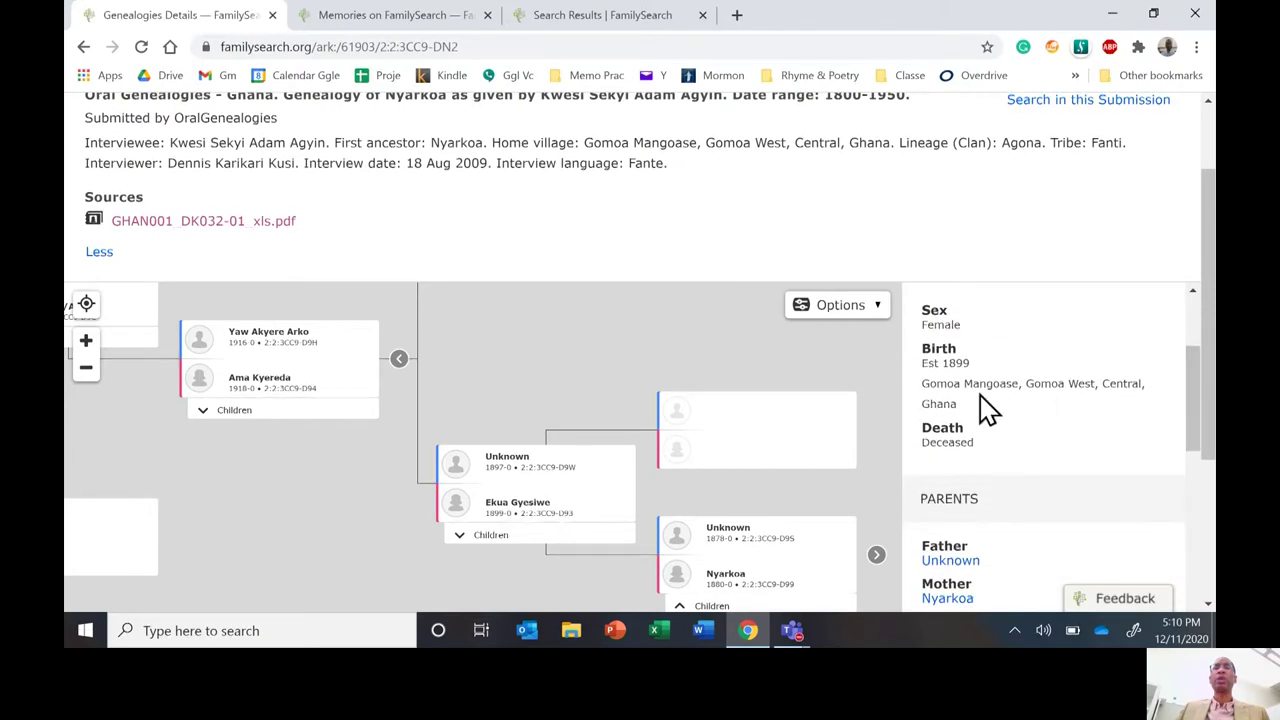
scroll(1195, 414, "down", 1)
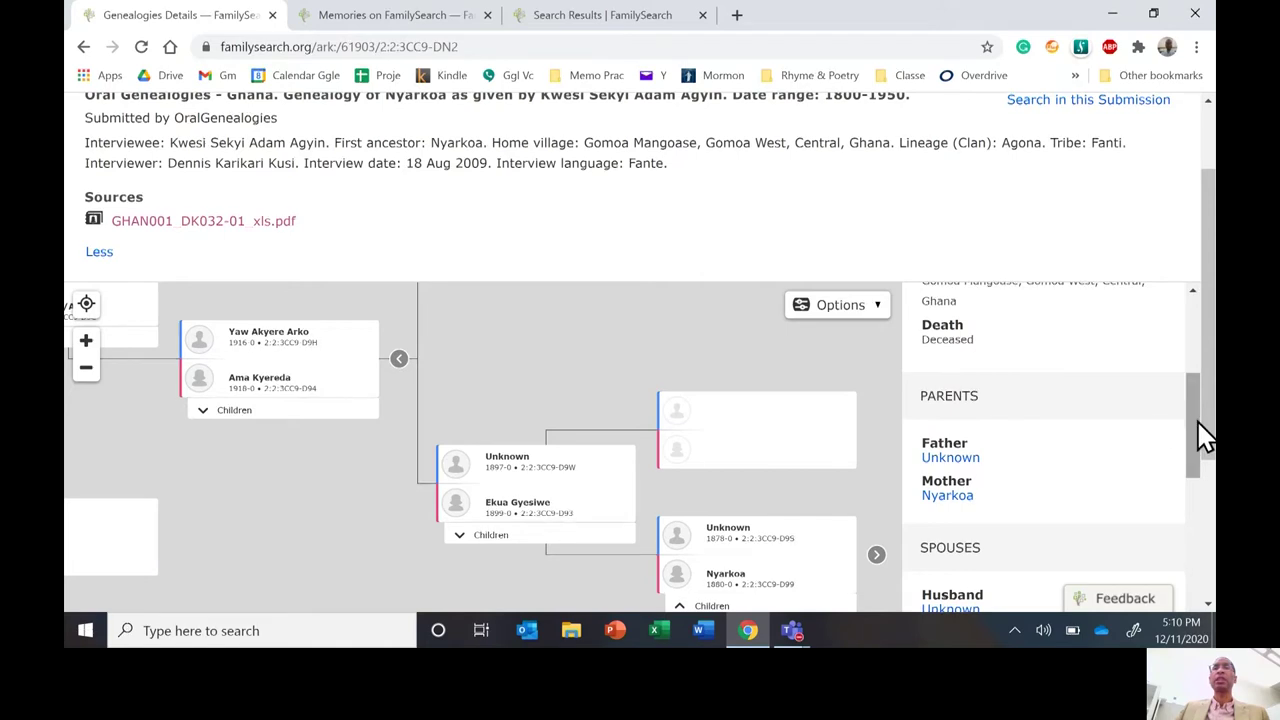
left_click_drag(1200, 425, 1165, 470)
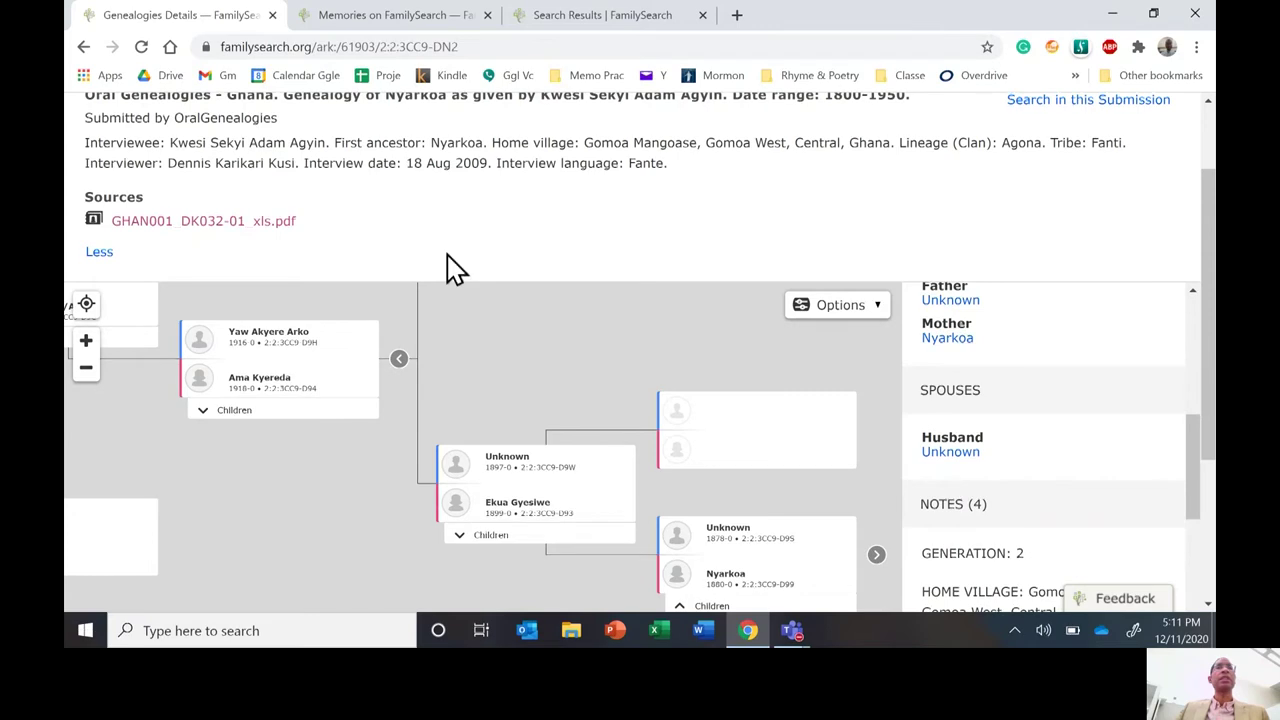
left_click(85, 47)
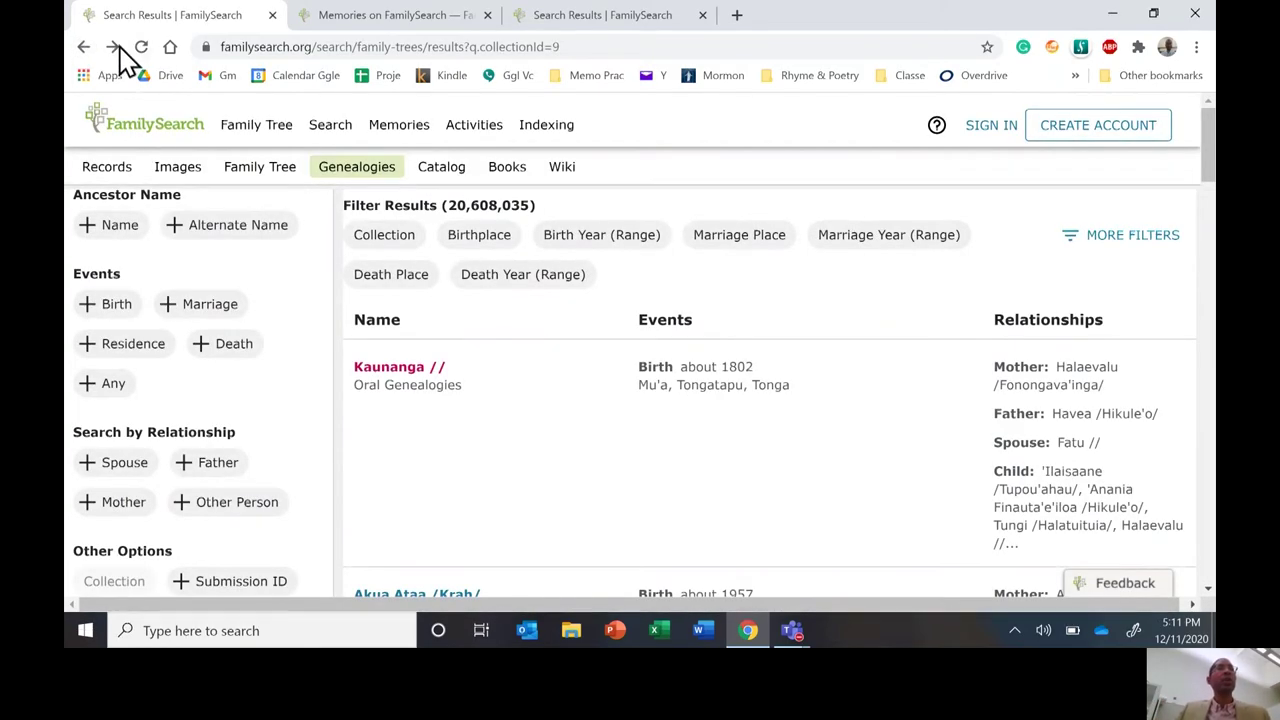
Go from the FamilySearch home page to the Genealogies search page.
left_click(144, 140)
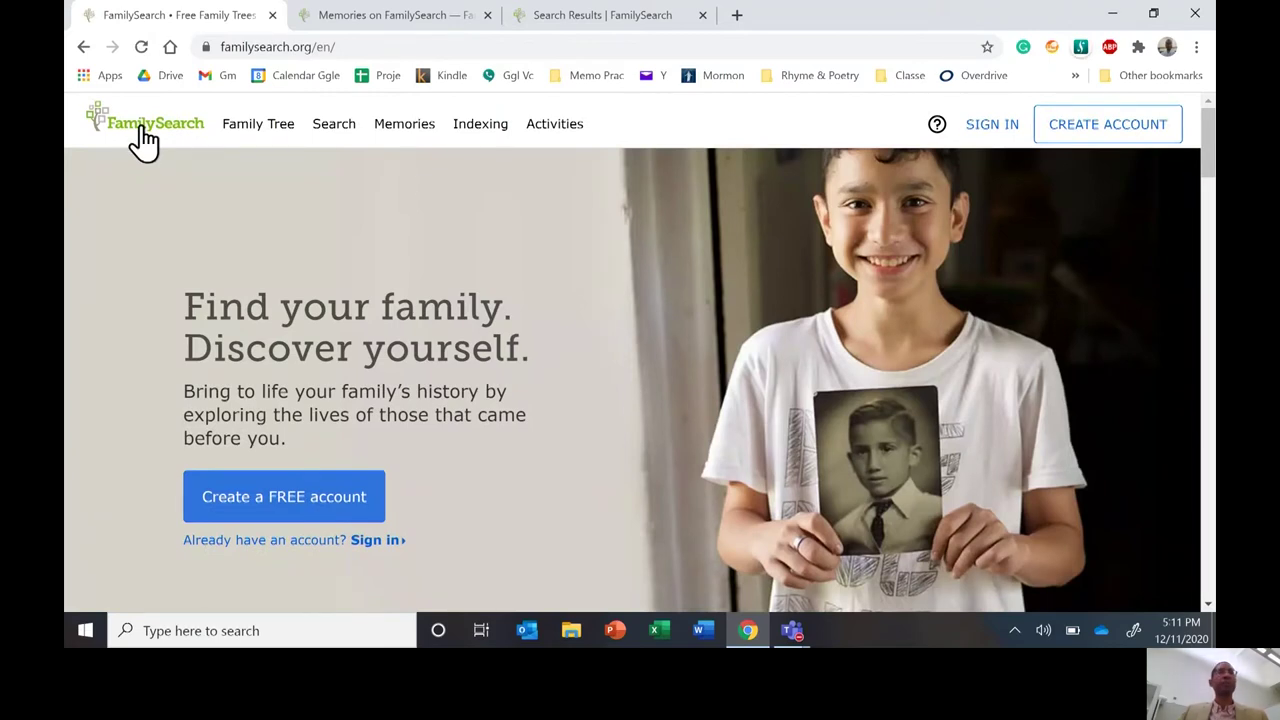
left_click(333, 130)
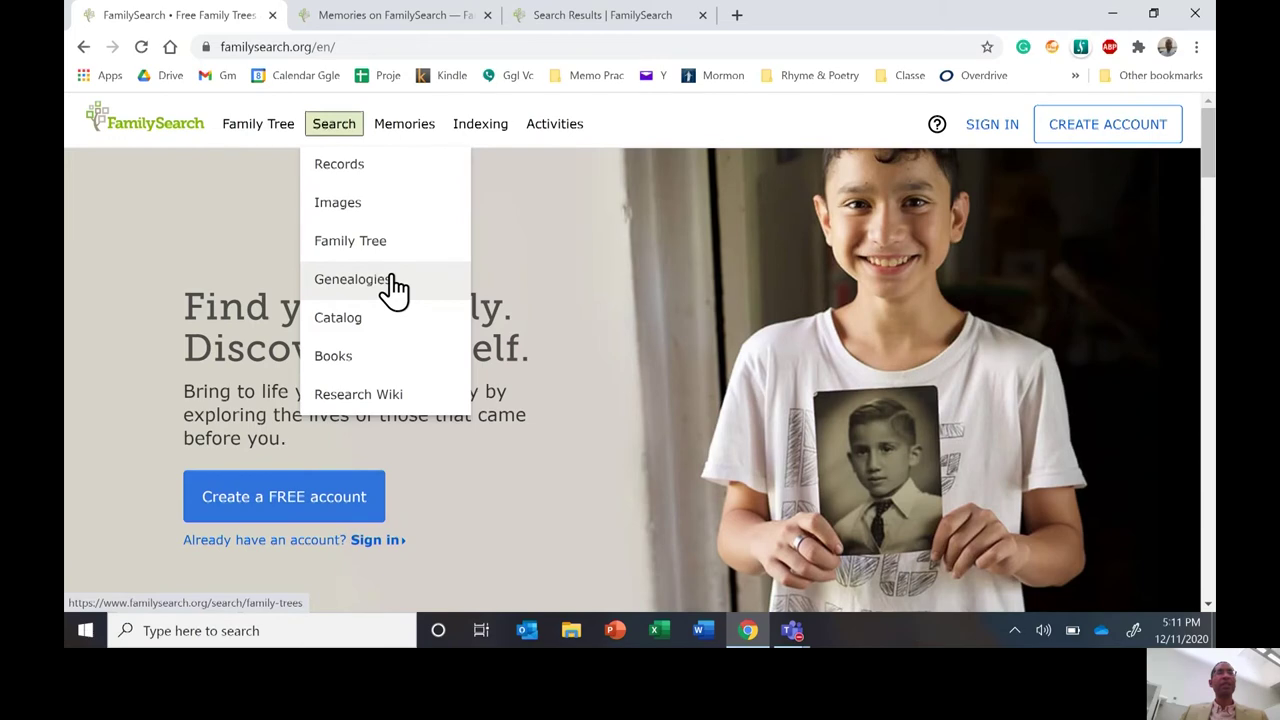
left_click(394, 280)
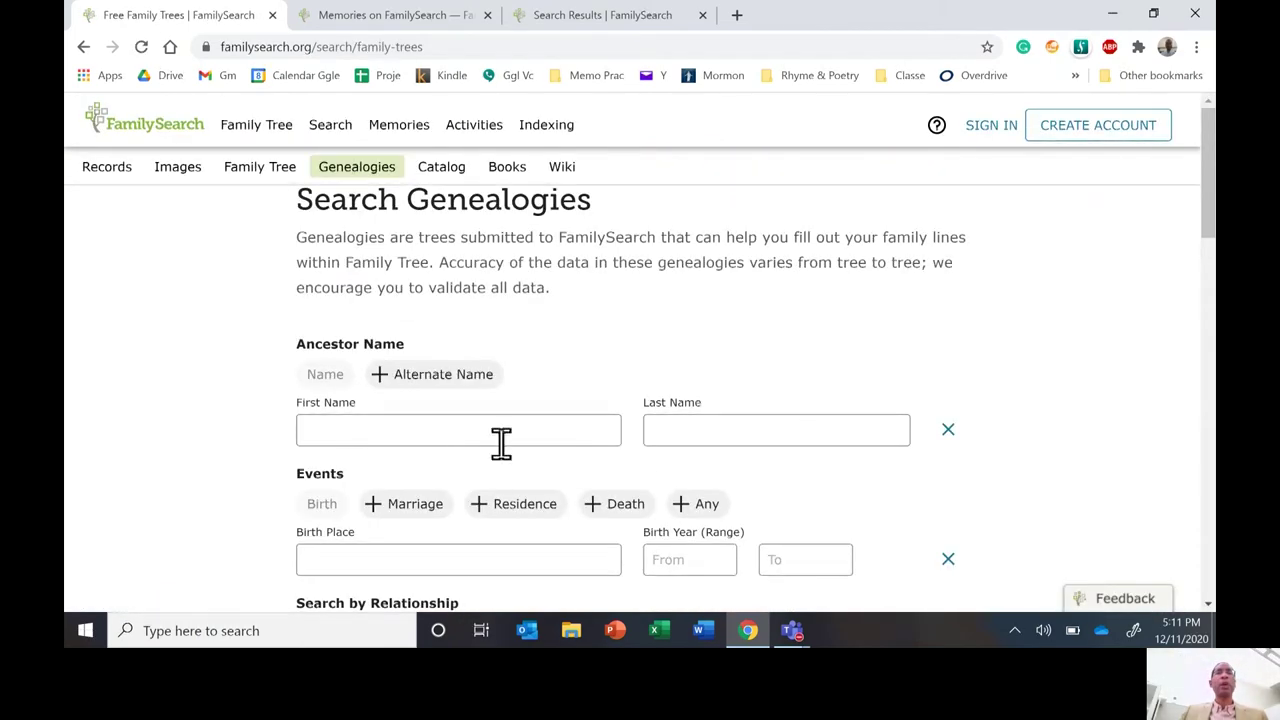
left_click_drag(1208, 223, 1194, 329)
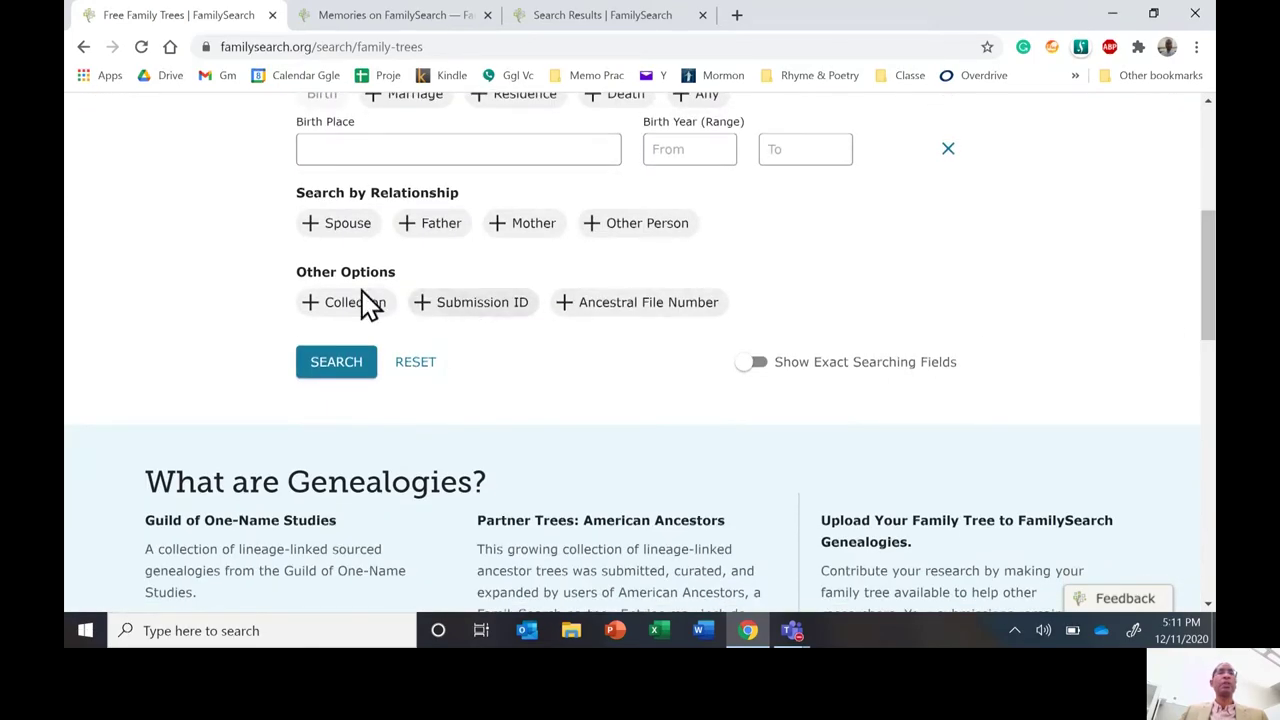
Add a Collection filter set to Oral Genealogies and run the search.
left_click(356, 300)
left_click(368, 366)
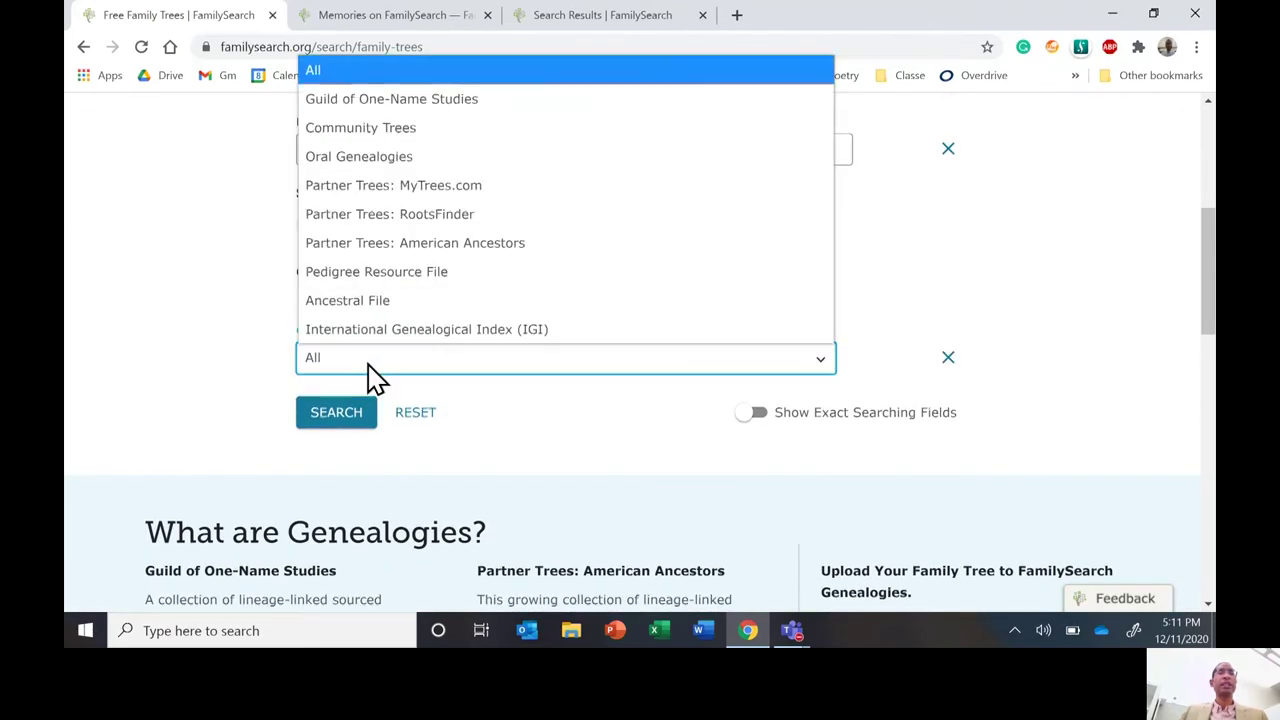
left_click(416, 158)
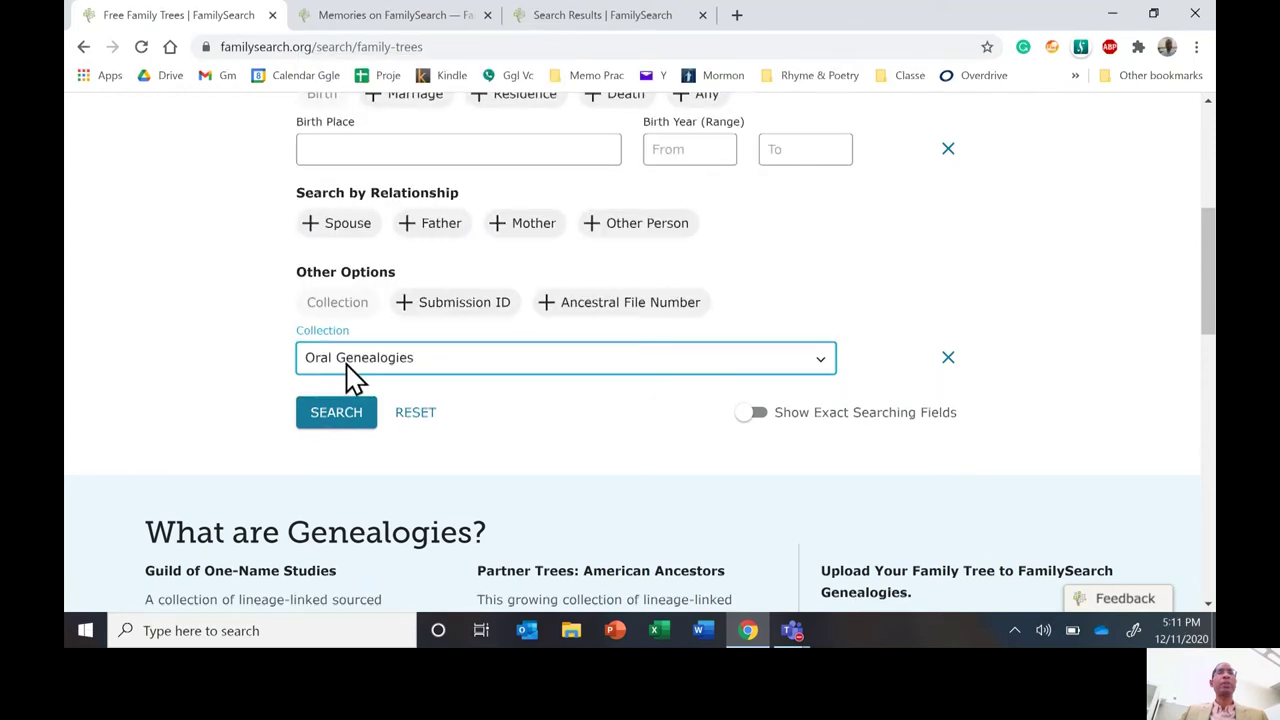
left_click(330, 416)
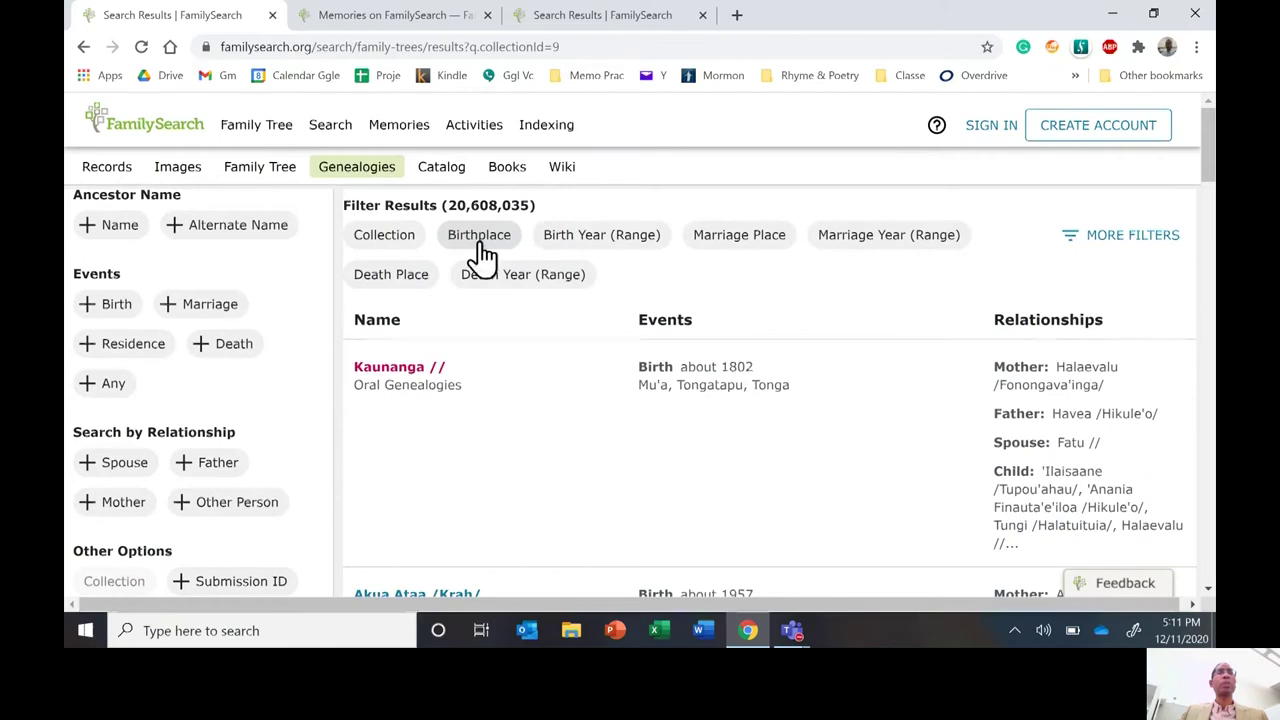
Add name criteria with the sought person's given name and surname, fixing a surname typo.
left_click(128, 232)
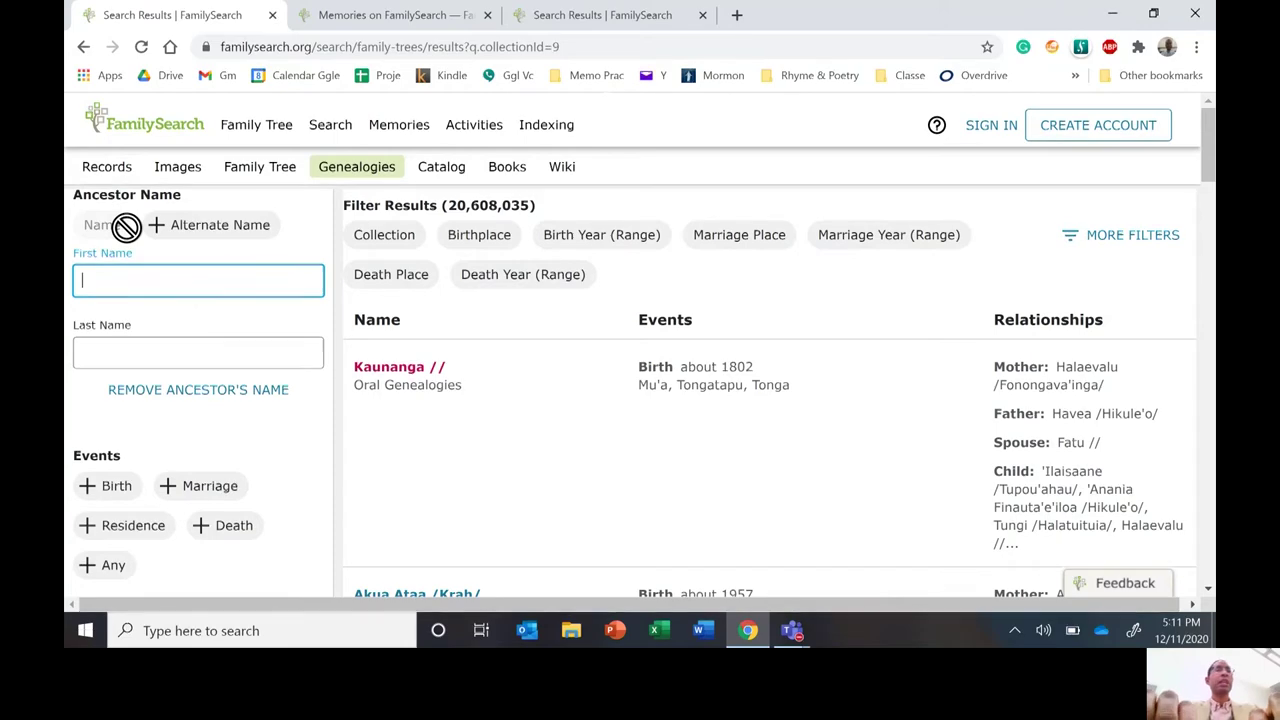
key("Tab")
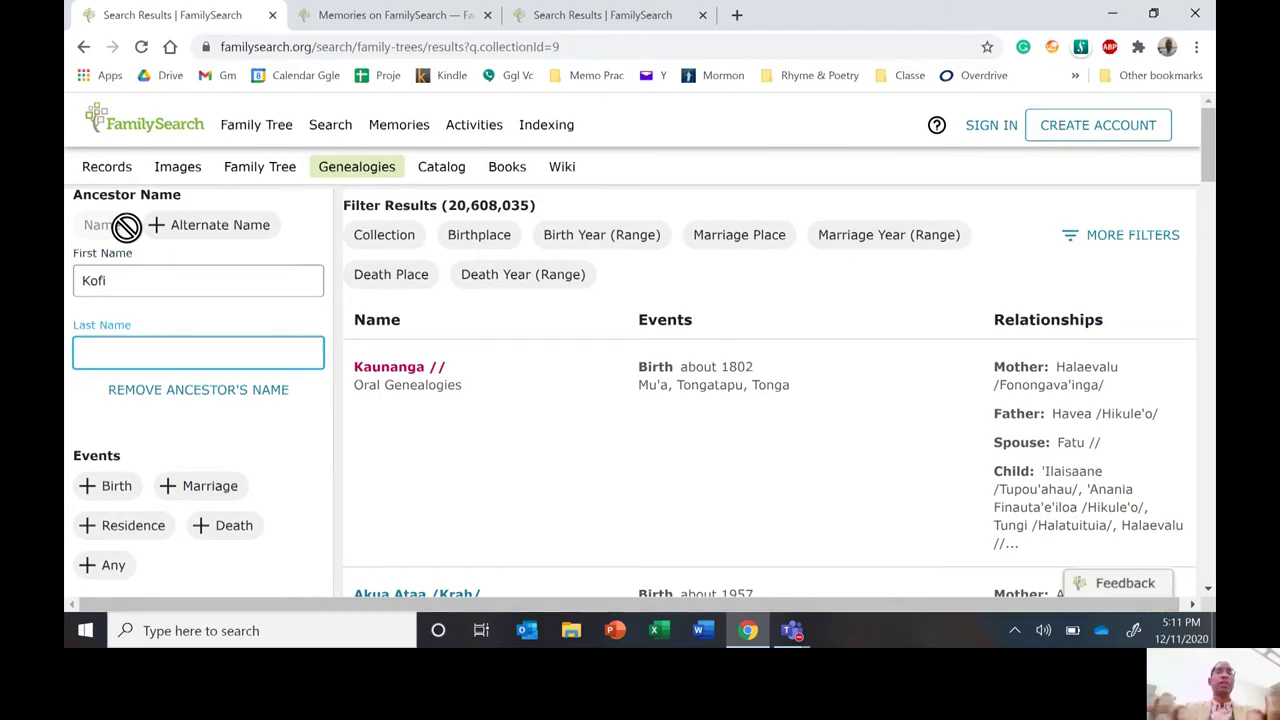
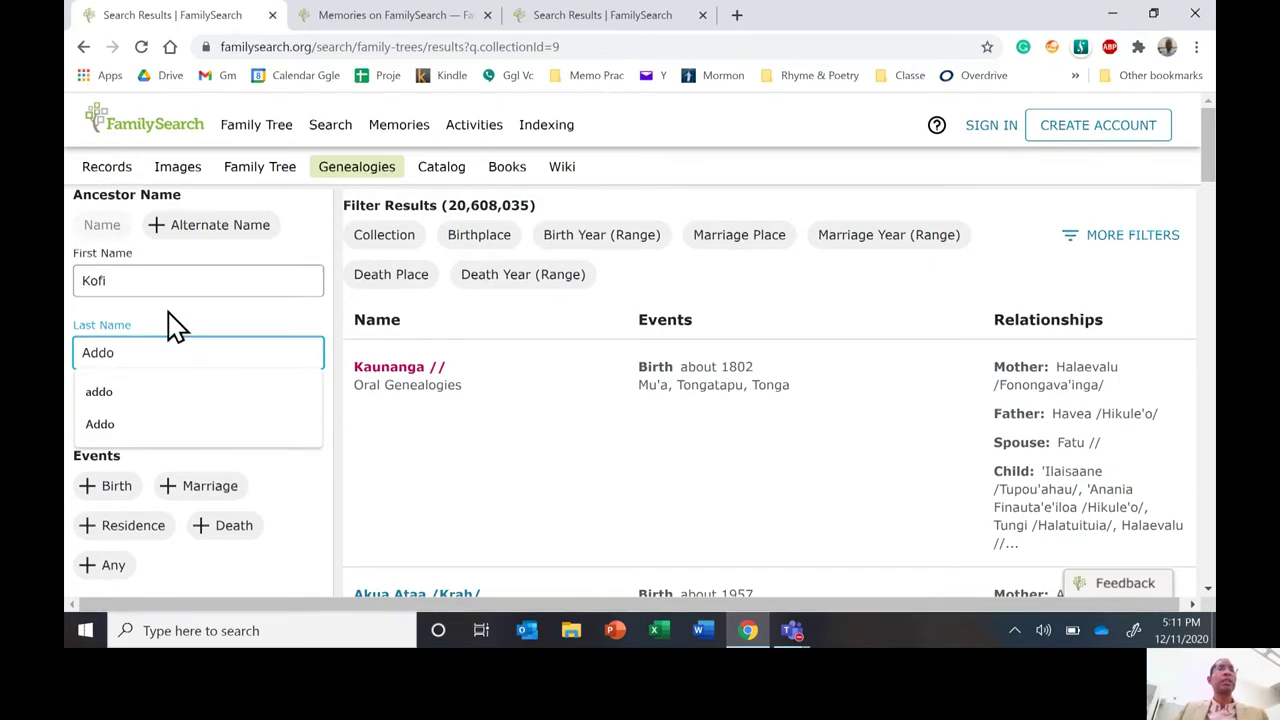
left_click(174, 322)
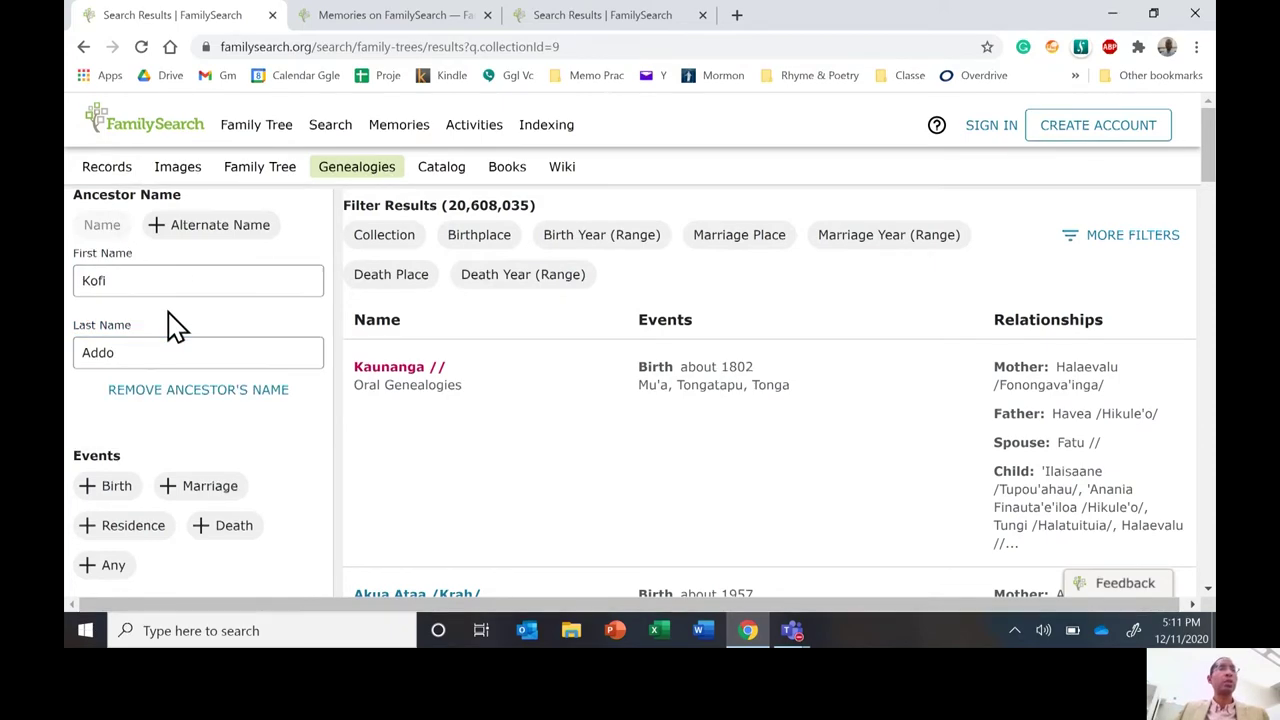
Add Ghana as the birth place and update the results to 3,280 matches.
left_click(114, 485)
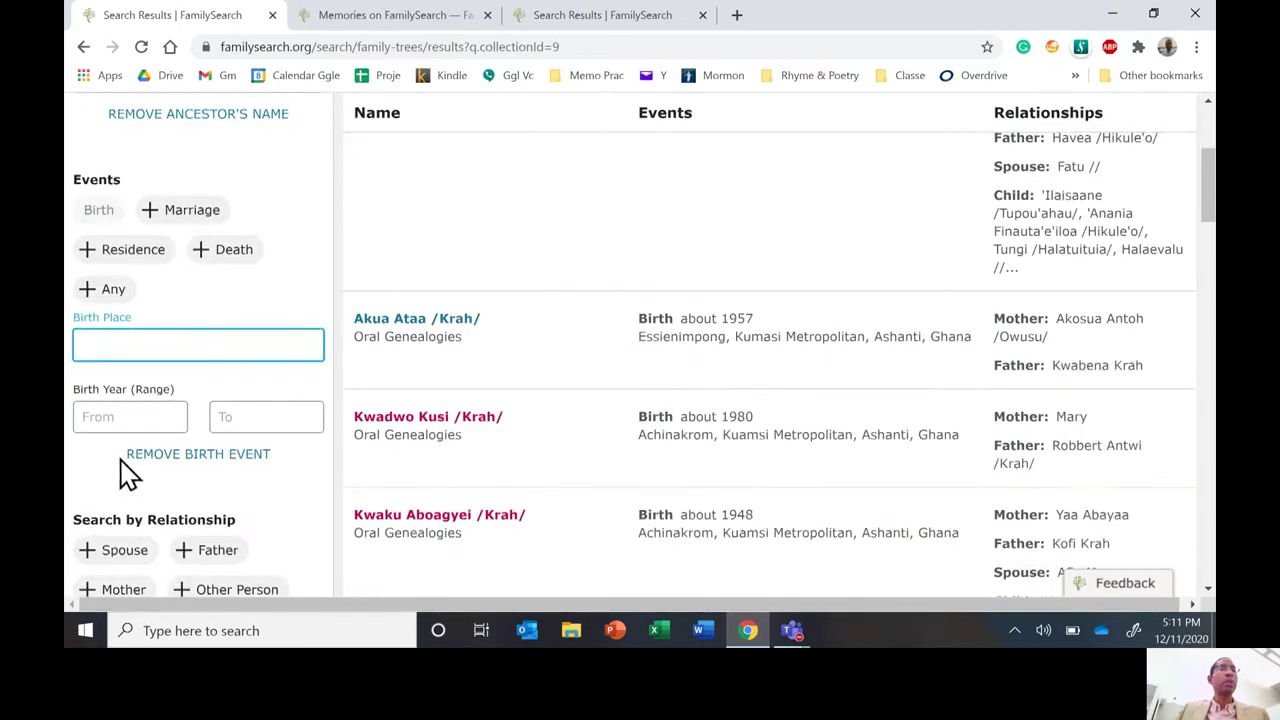
type("Ghan")
left_click(169, 384)
key("Tab")
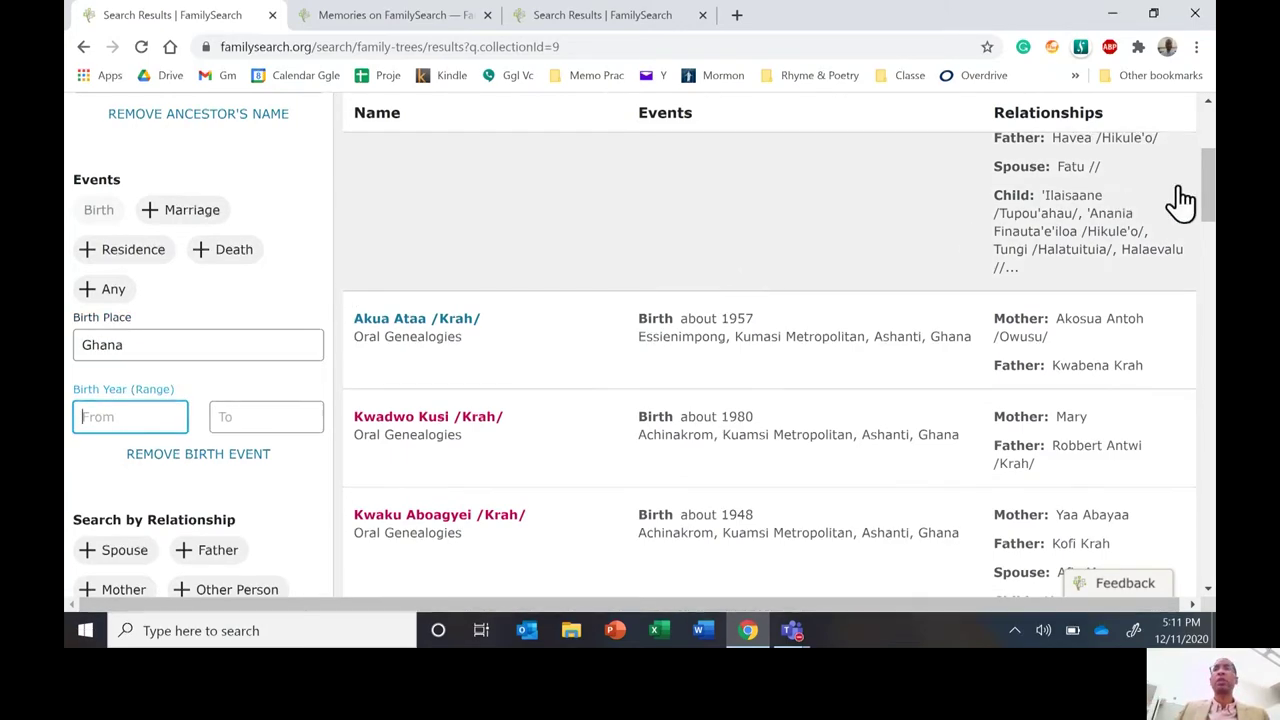
left_click_drag(1209, 208, 1211, 271)
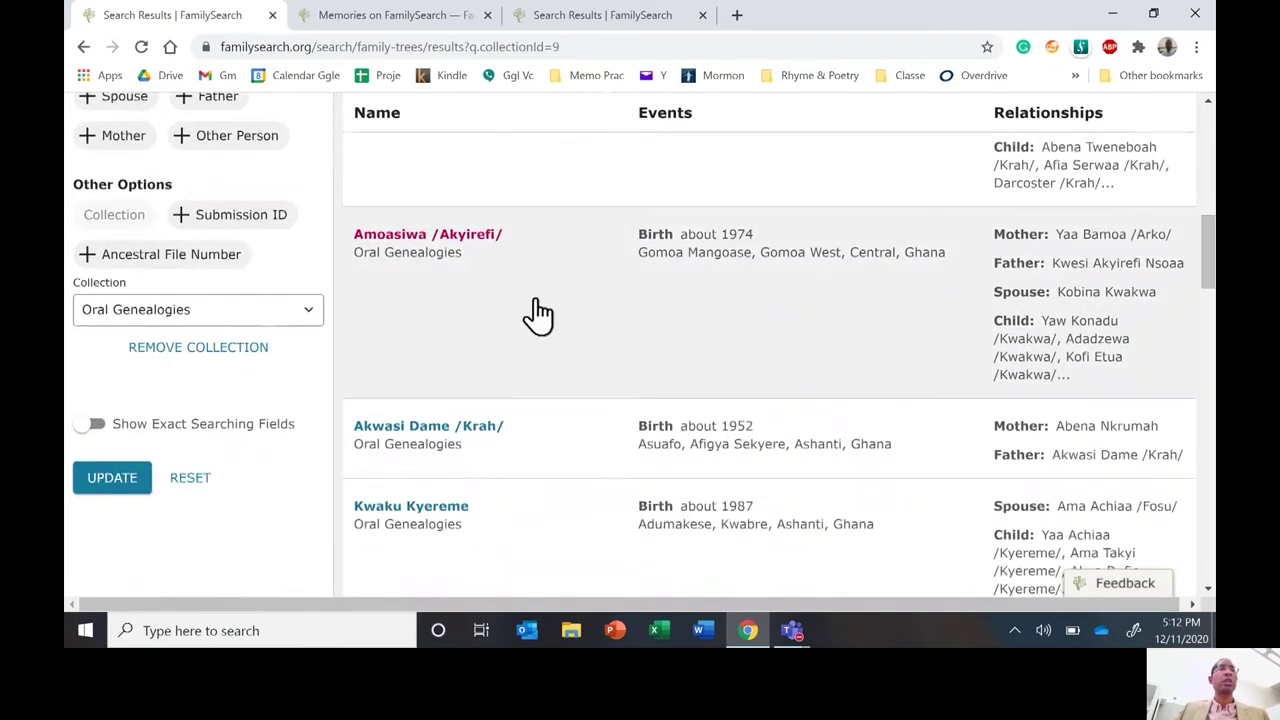
left_click(109, 483)
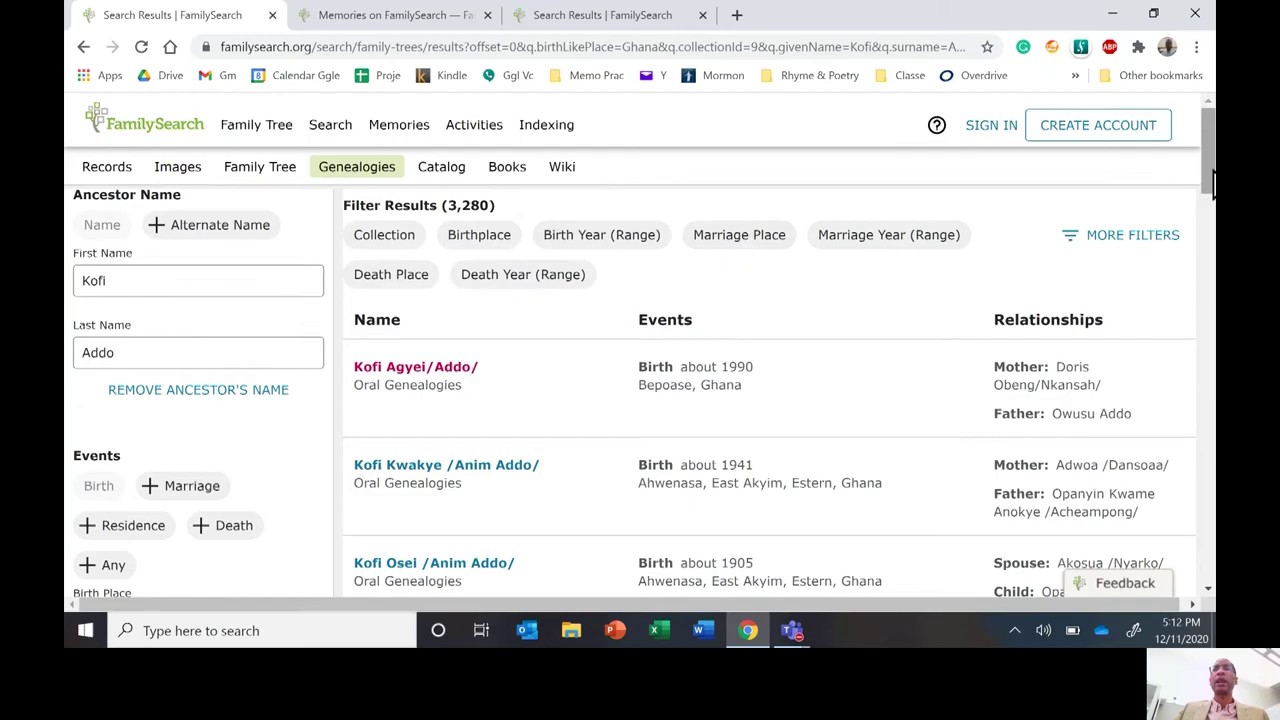
Scroll the results and open the record born about 1997 in Tweapease.
left_click_drag(1209, 177, 1183, 266)
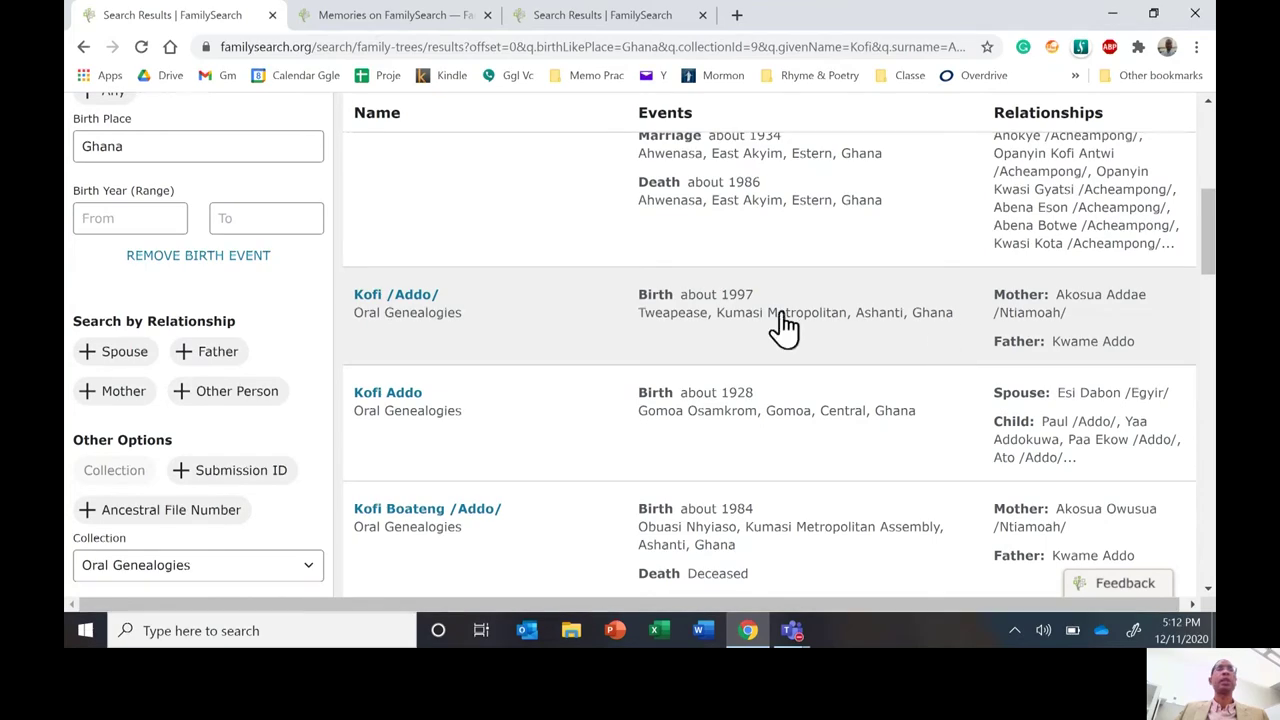
left_click(408, 296)
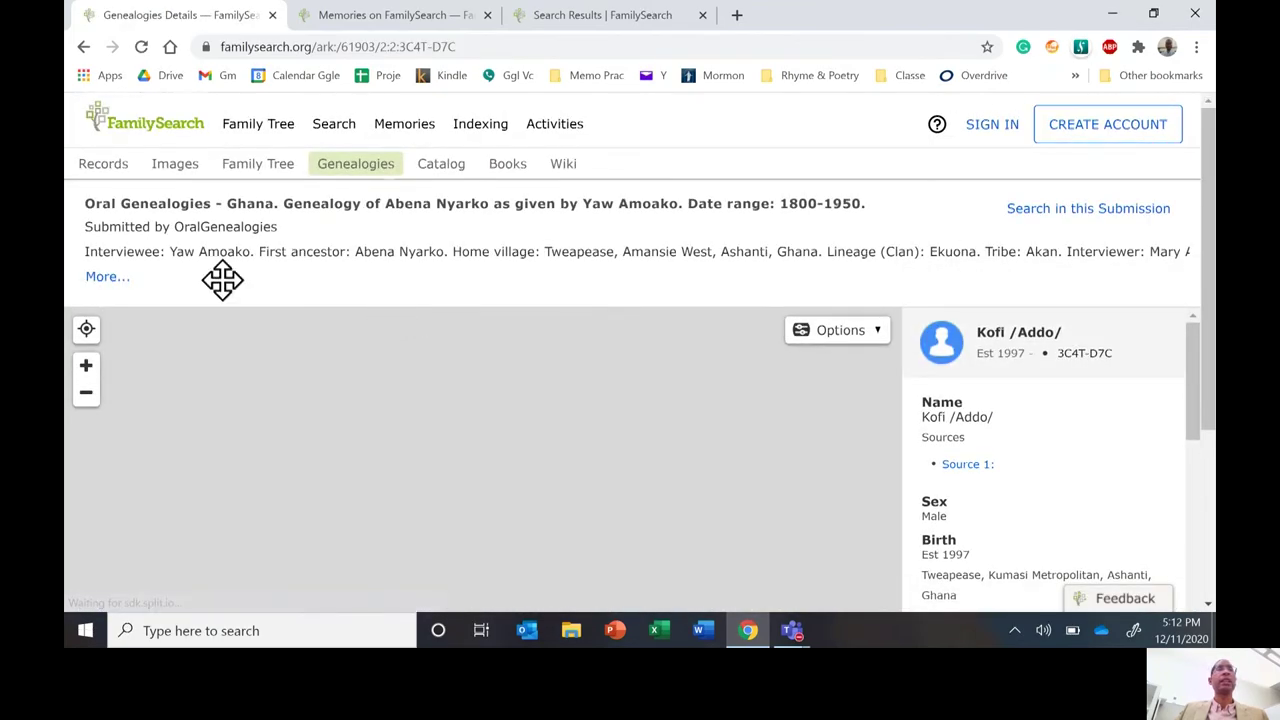
Expand and collapse the interview details, pan the pedigree chart, and scroll down to the parents.
left_click(104, 279)
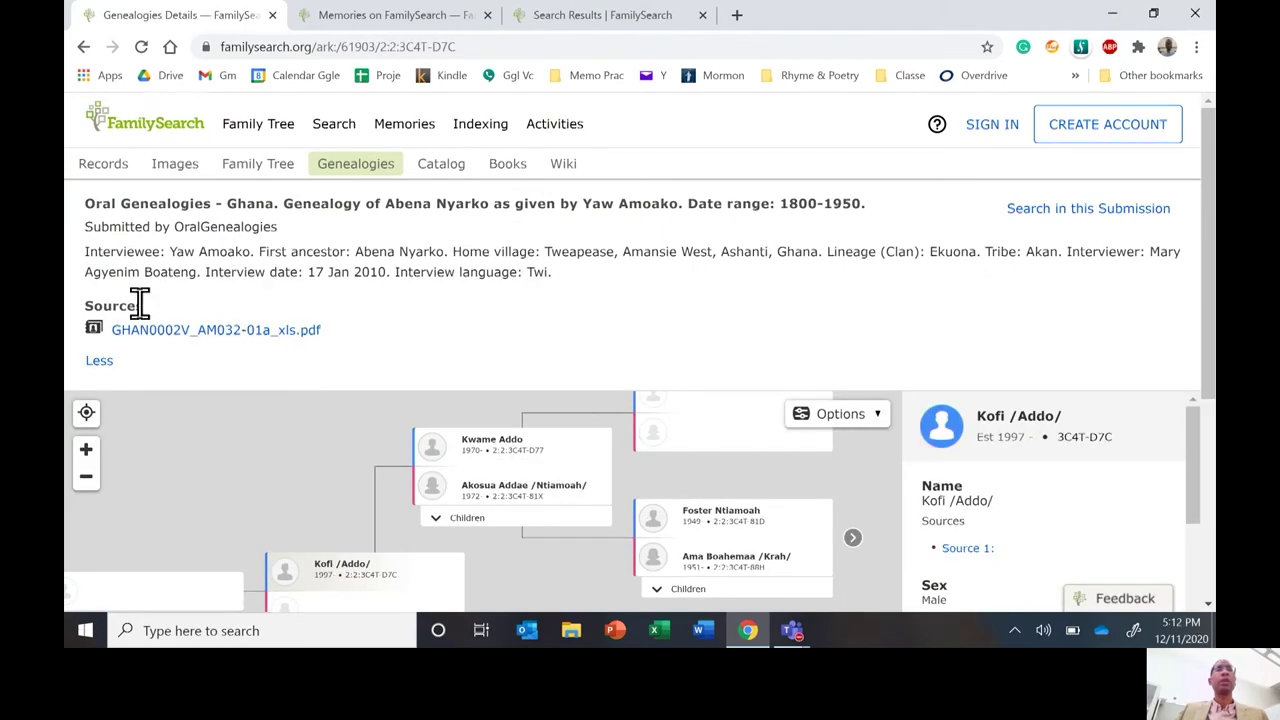
left_click(100, 361)
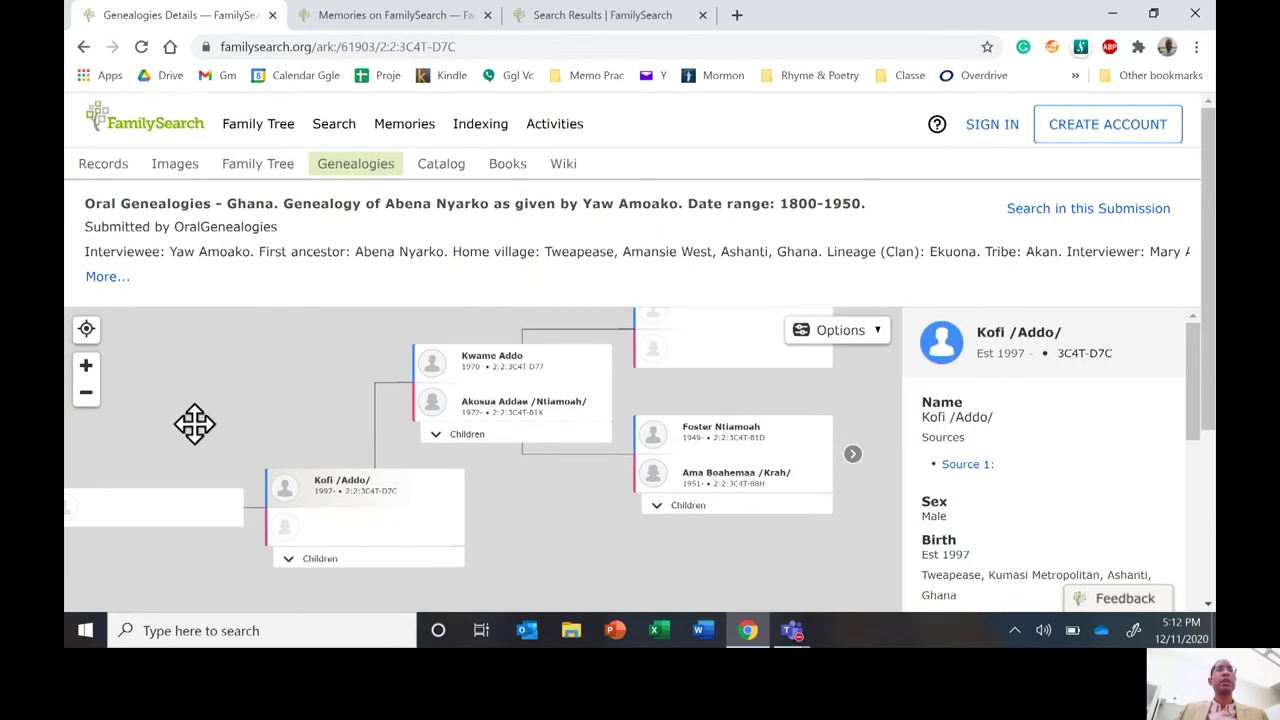
left_click_drag(194, 424, 131, 417)
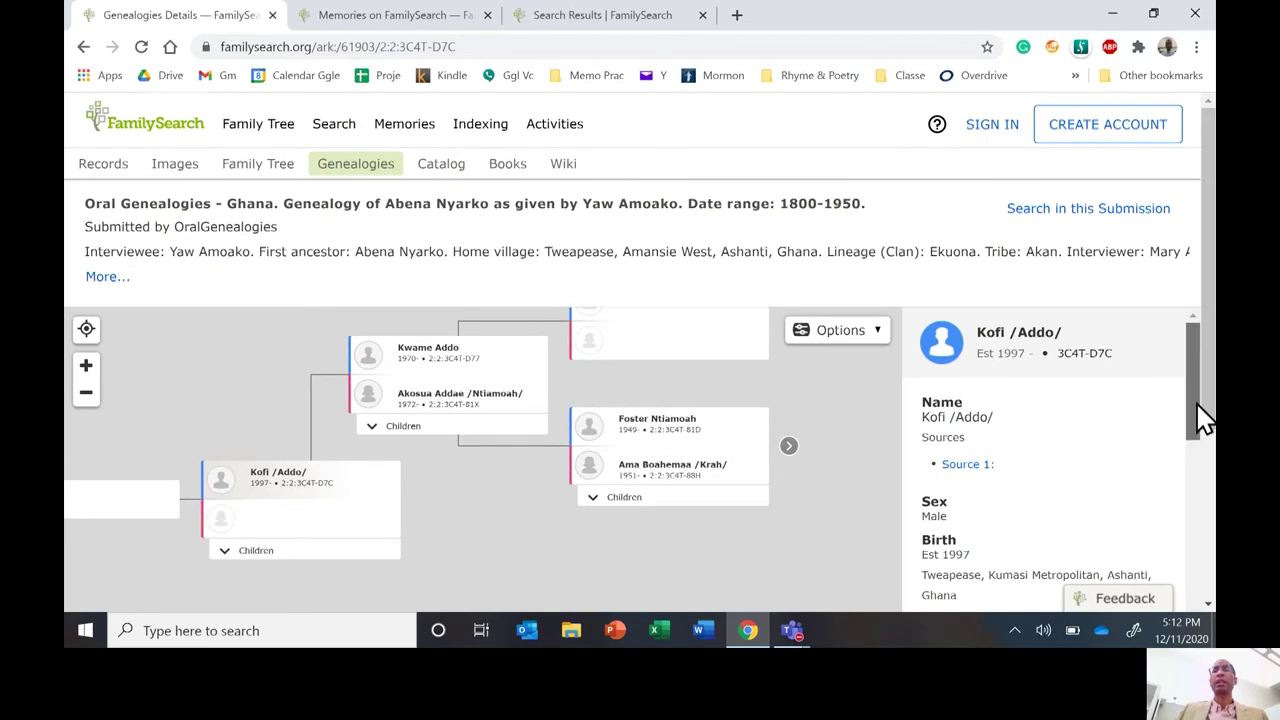
left_click_drag(1203, 420, 1166, 466)
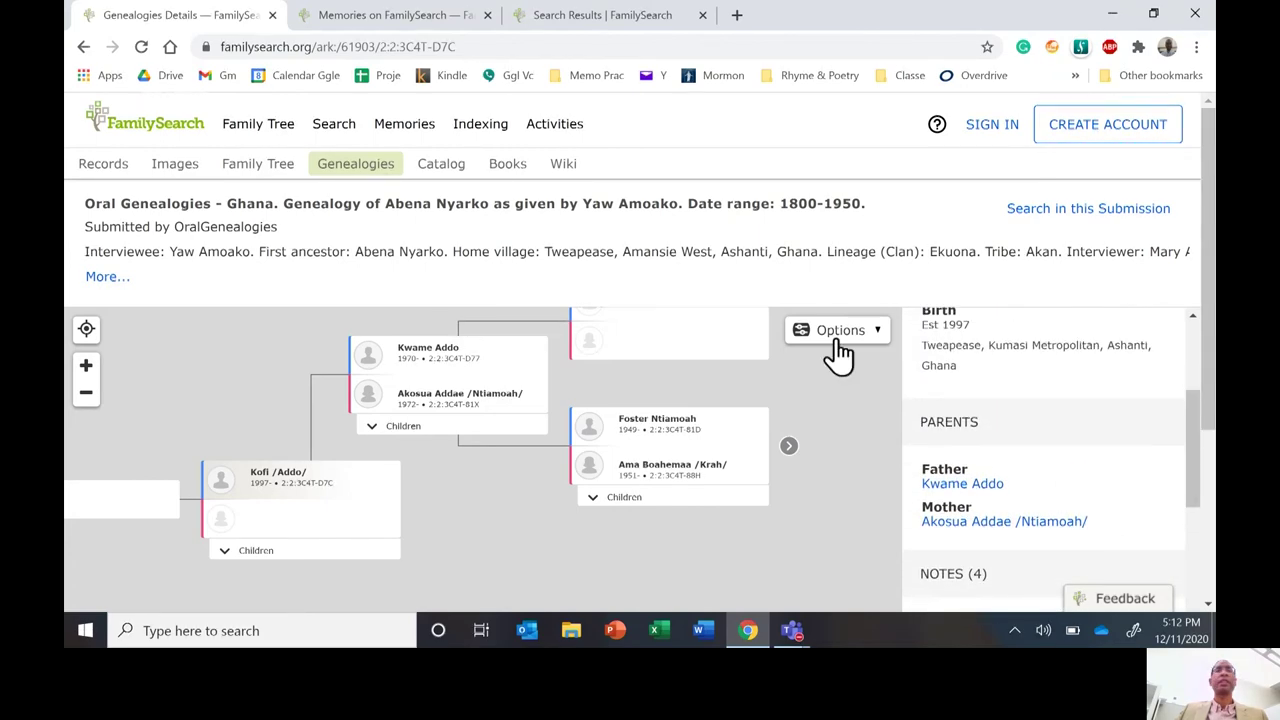
left_click(792, 630)
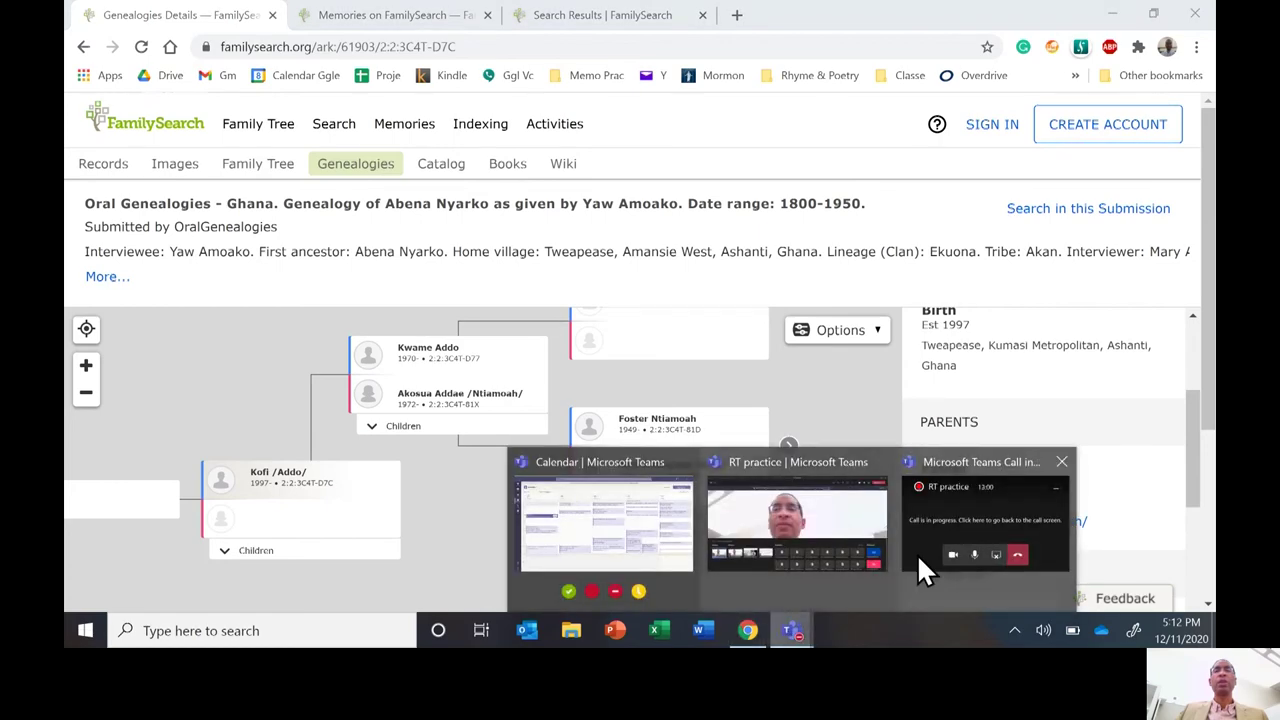
Select the Microsoft Teams Call preview to show the RT practice call at 13:02.
left_click(955, 505)
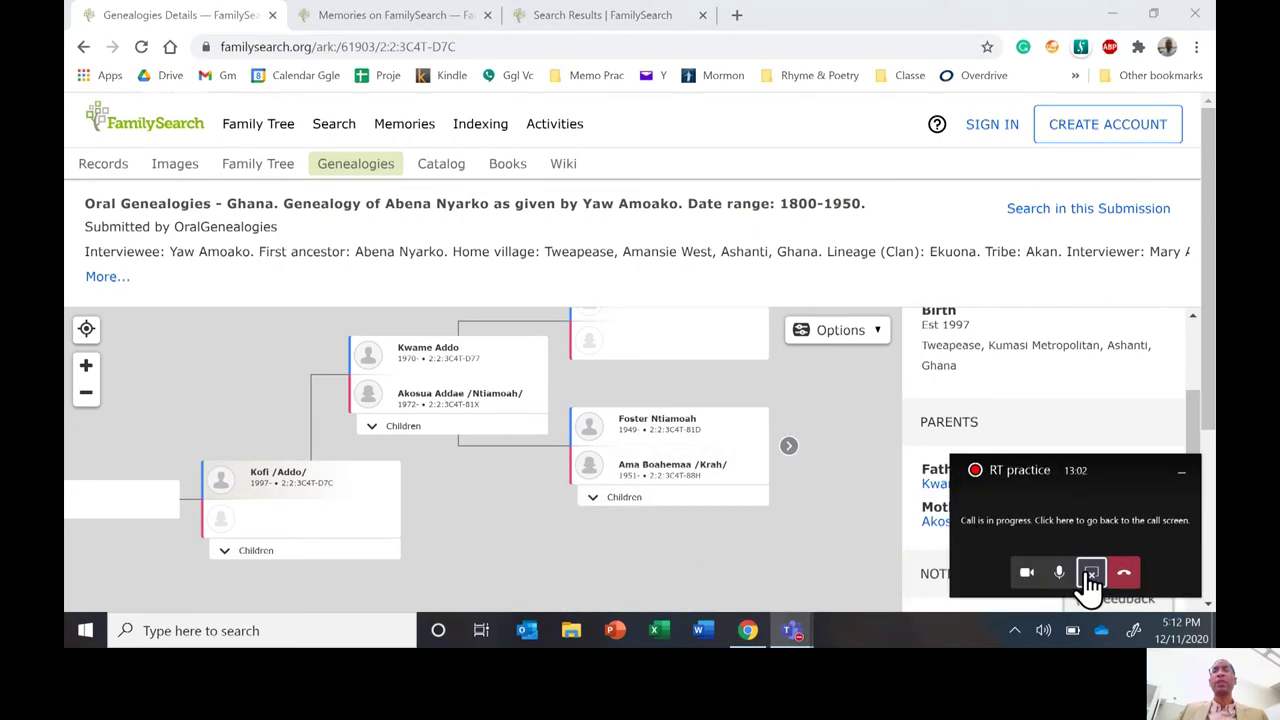